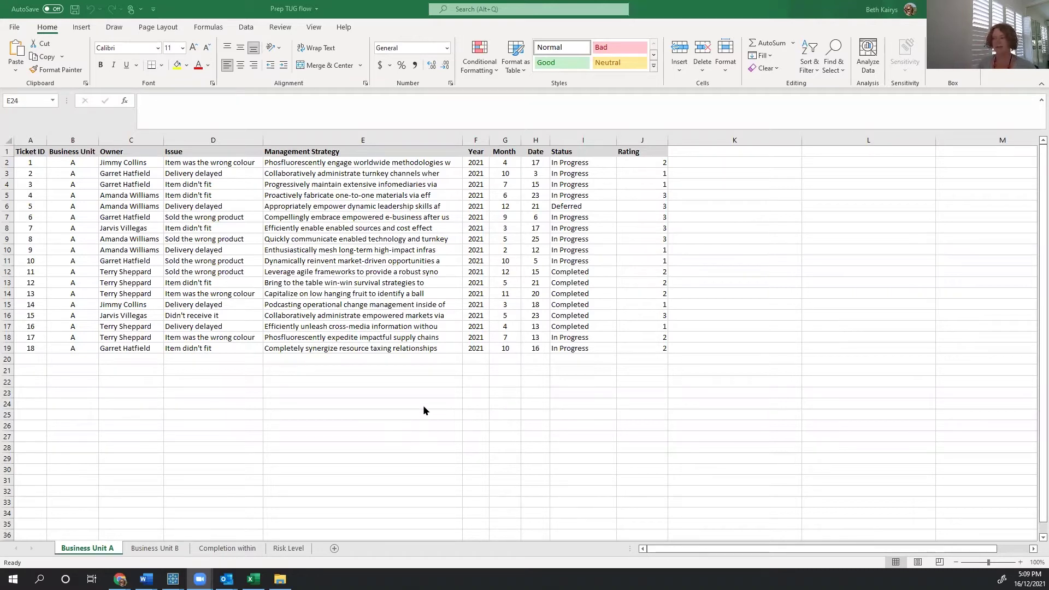
Step: Review the Year, Month, Date and Rating column headers on the Business Unit A sheet
{"action": "left_click", "coordinate": [486, 152]}
{"action": "left_click", "coordinate": [508, 152]}
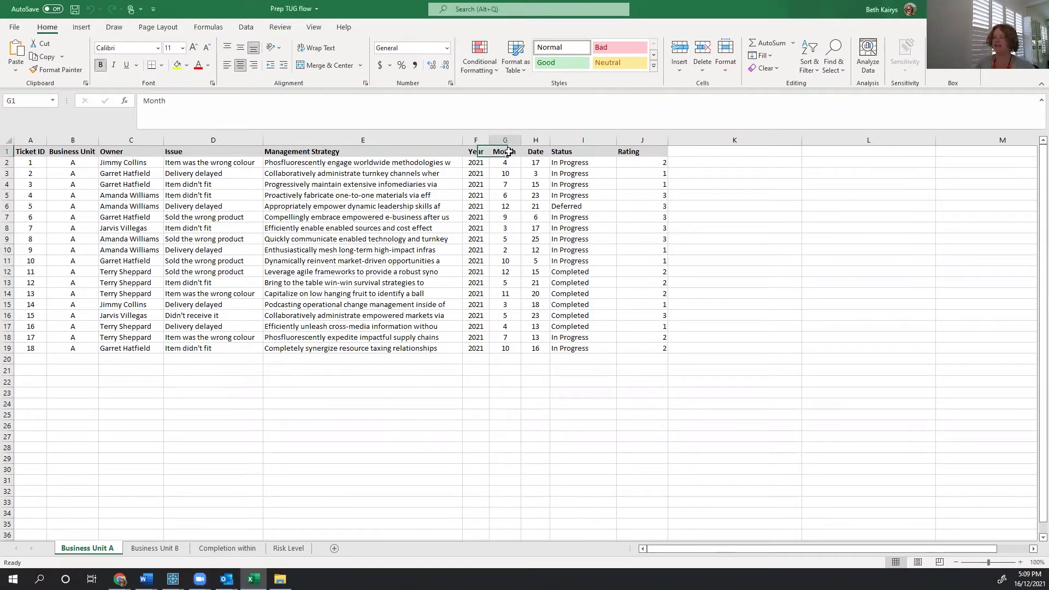
{"action": "left_click", "coordinate": [536, 152]}
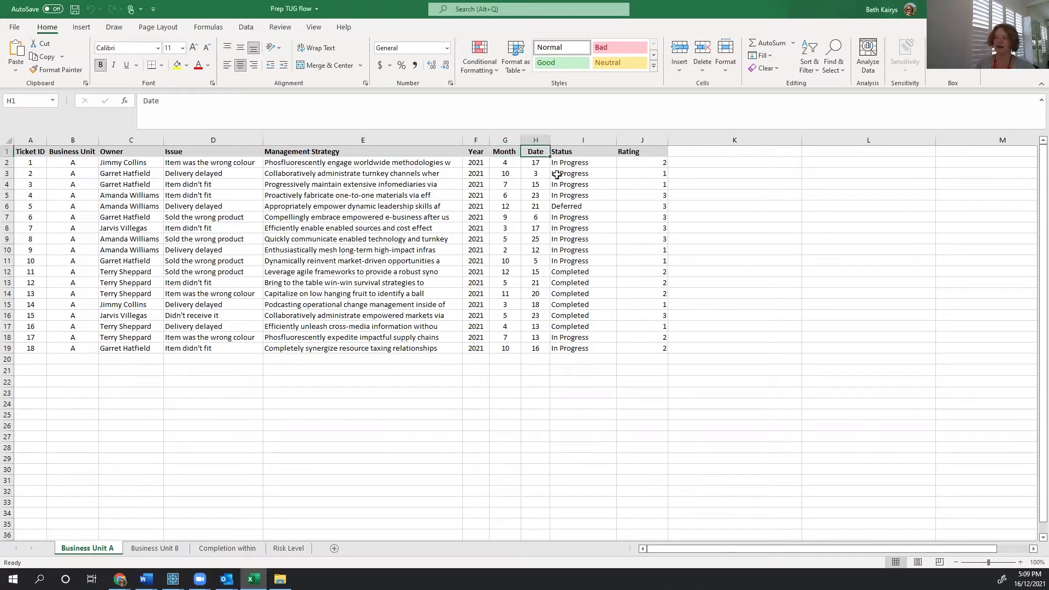
{"action": "left_click", "coordinate": [657, 153]}
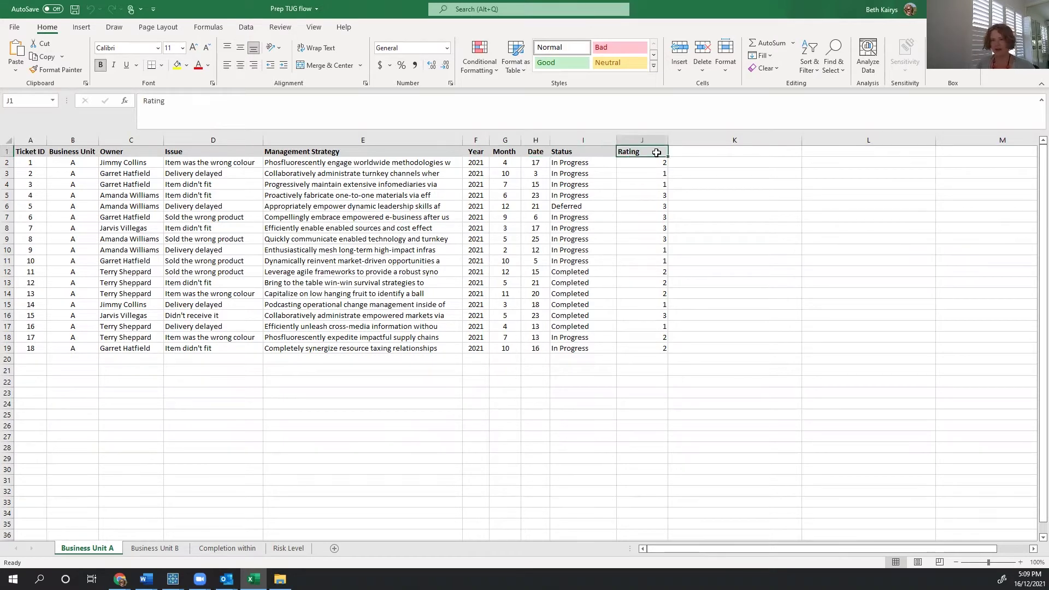
Step: Inspect the title rows A1:H6 on the Business Unit B sheet, then leave Excel for Tableau Prep
{"action": "left_click", "coordinate": [149, 556]}
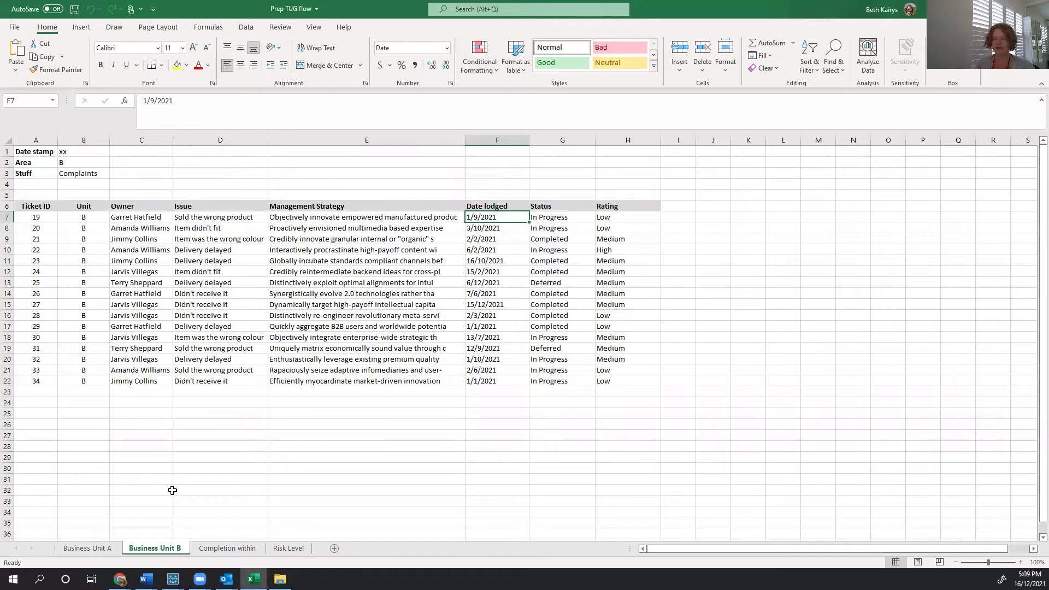
{"action": "left_click_drag", "start_coordinate": [44, 151], "coordinate": [637, 214]}
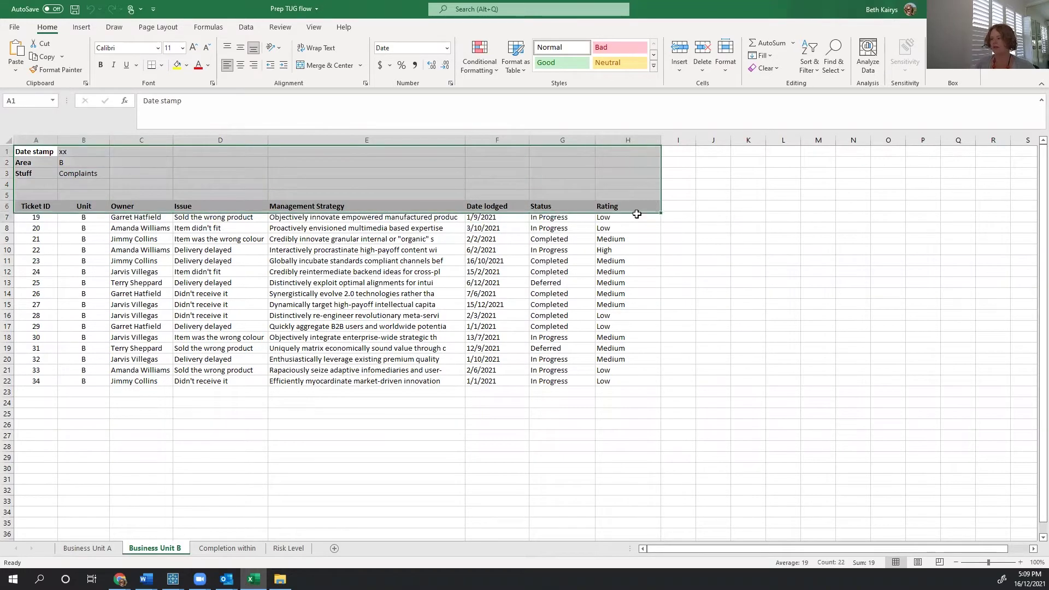
{"action": "left_click", "coordinate": [729, 219]}
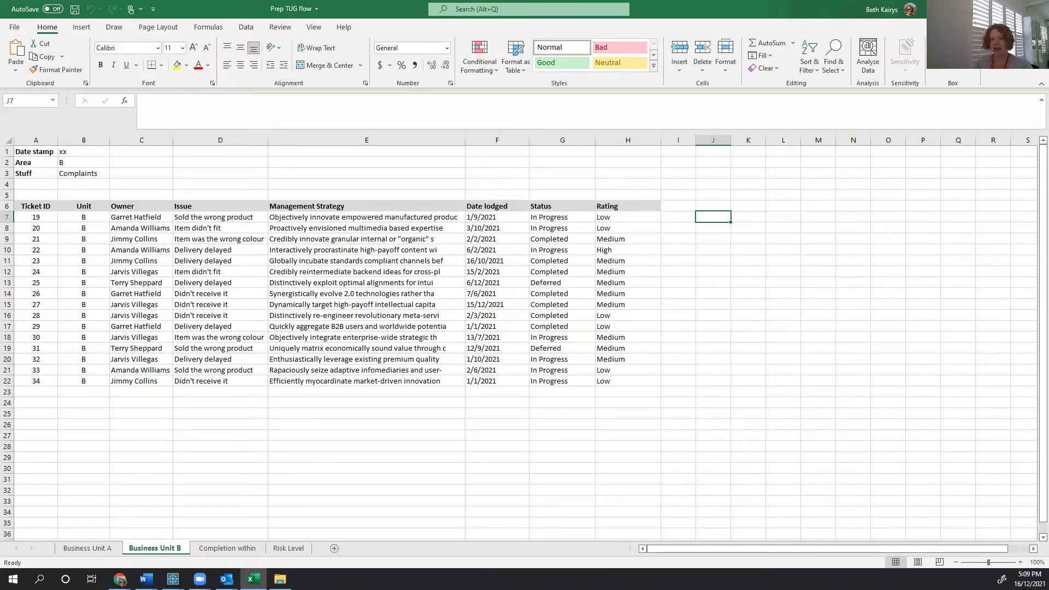
{"action": "left_click", "coordinate": [146, 578]}
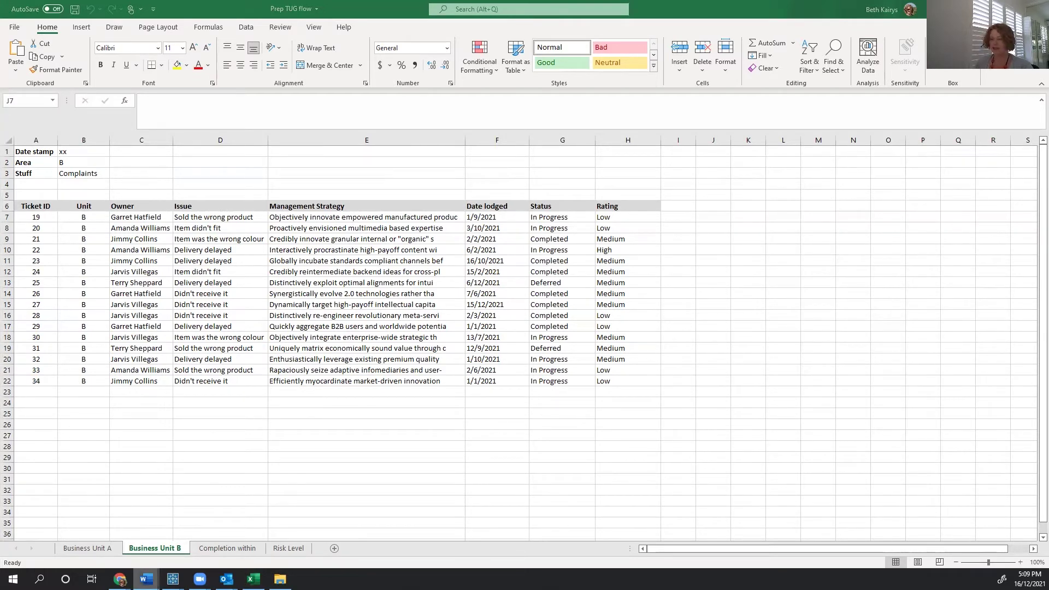
Step: In Flow1, add the Business Unit A table and follow it with a Clean 1 step
{"action": "mouse_move", "coordinate": [173, 578]}
{"action": "left_click", "coordinate": [329, 553]}
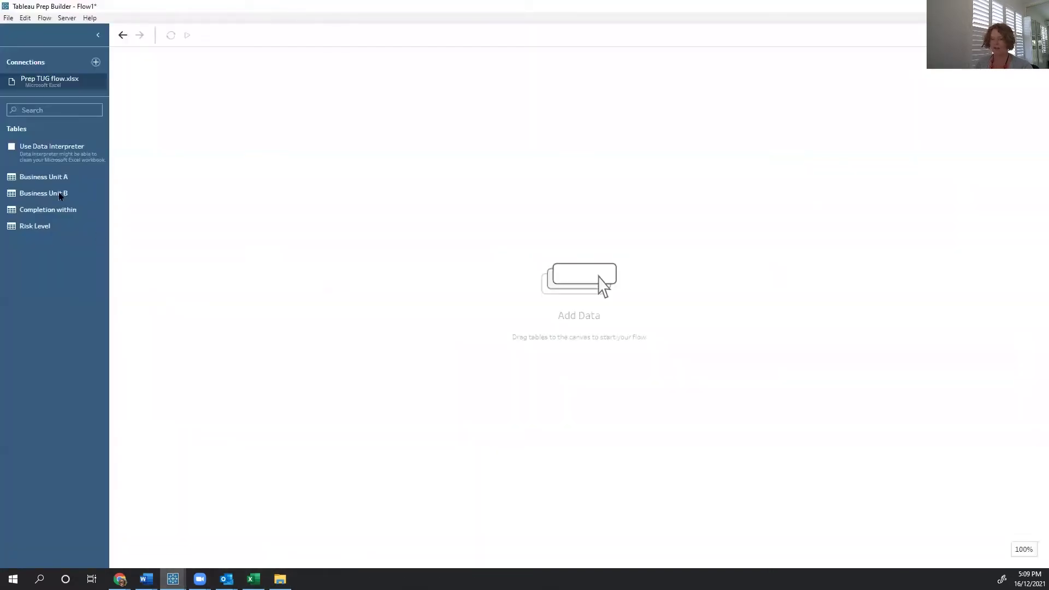
{"action": "left_click_drag", "start_coordinate": [45, 177], "coordinate": [250, 177]}
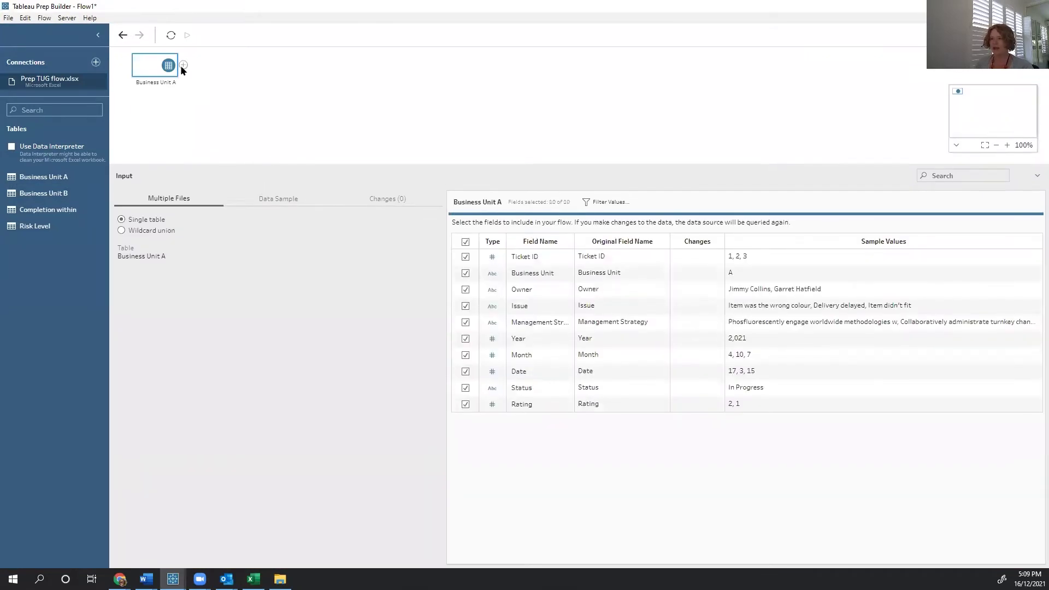
{"action": "left_click", "coordinate": [183, 66]}
{"action": "left_click", "coordinate": [206, 87]}
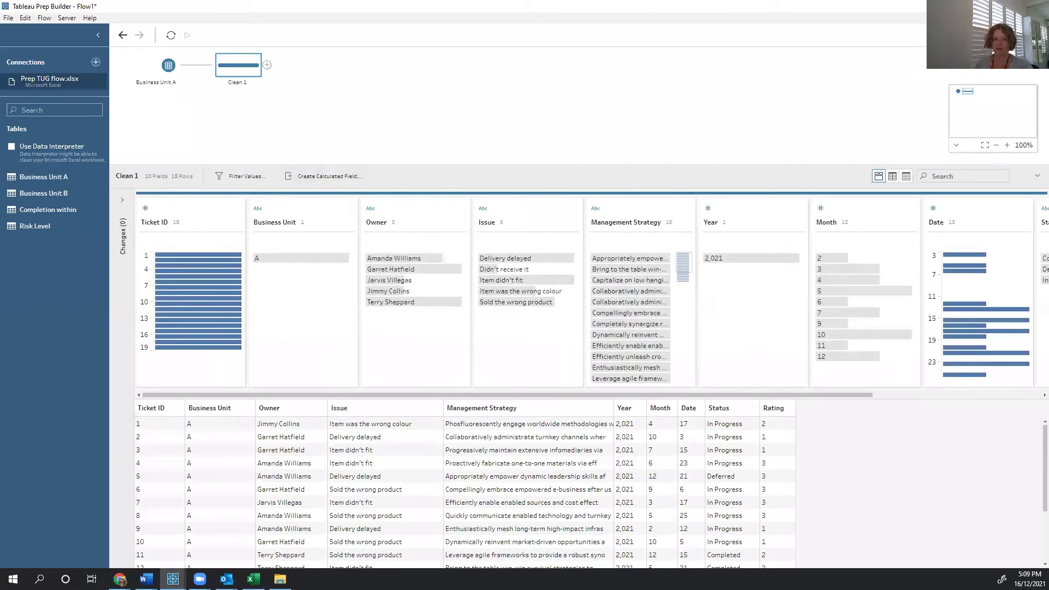
Step: Create a calculated field 'Date lodged' as MAKEDATE([Year], [Month], [Date]) in Clean 1
{"action": "left_click", "coordinate": [347, 176]}
{"action": "type", "text": "MAKEDATE([Year], [Month], [Date])"}
{"action": "double_click", "coordinate": [408, 201]}
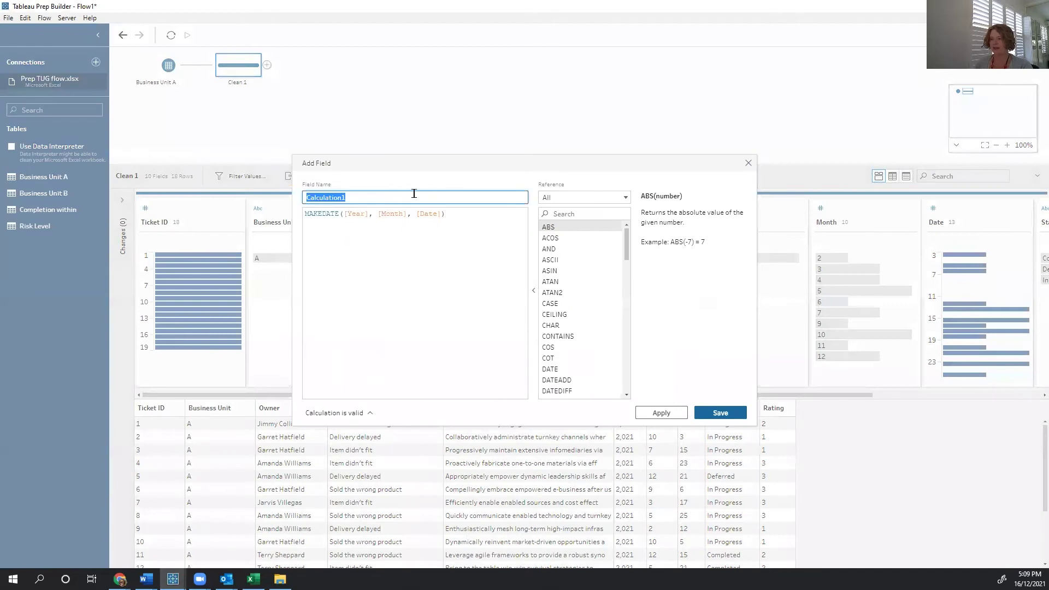
{"action": "type", "text": "Date lodged"}
{"action": "key", "text": "Tab"}
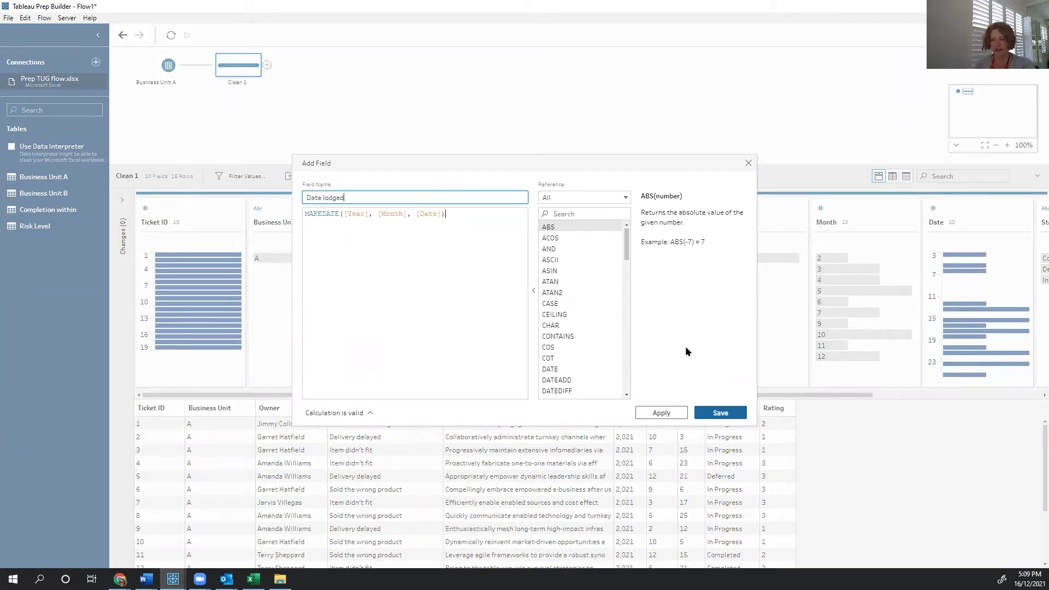
{"action": "left_click", "coordinate": [443, 214]}
{"action": "left_click", "coordinate": [719, 411]}
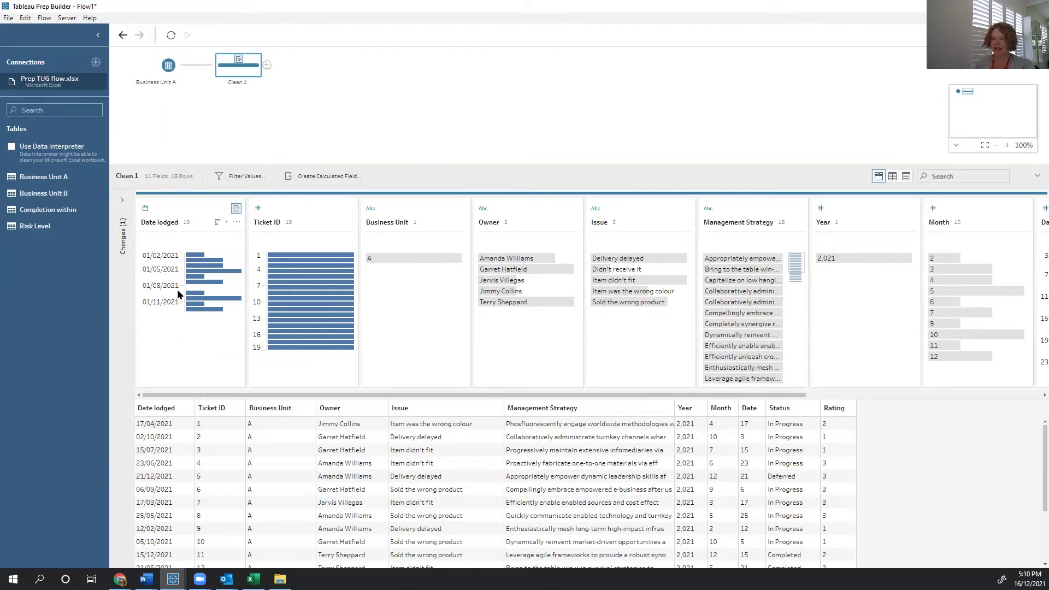
Step: Remove the Year, Month and Date fields from Clean 1 and add the Risk Level table
{"action": "left_click_drag", "start_coordinate": [716, 395], "coordinate": [943, 395]}
{"action": "left_click", "coordinate": [741, 215]}
{"action": "left_click", "coordinate": [543, 212], "text": "shift"}
{"action": "right_click", "coordinate": [543, 212]}
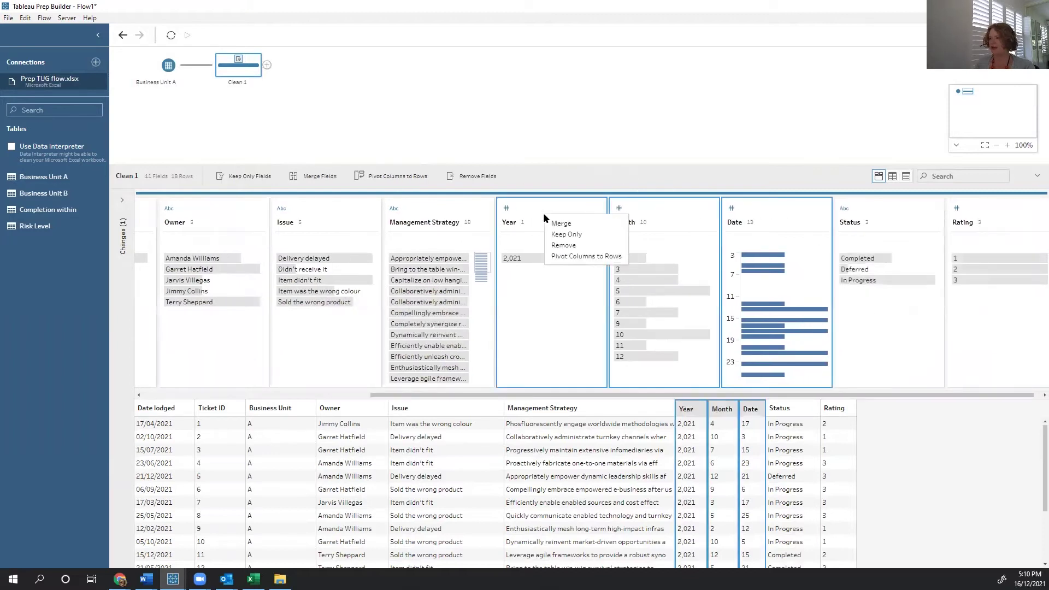
{"action": "left_click", "coordinate": [571, 245]}
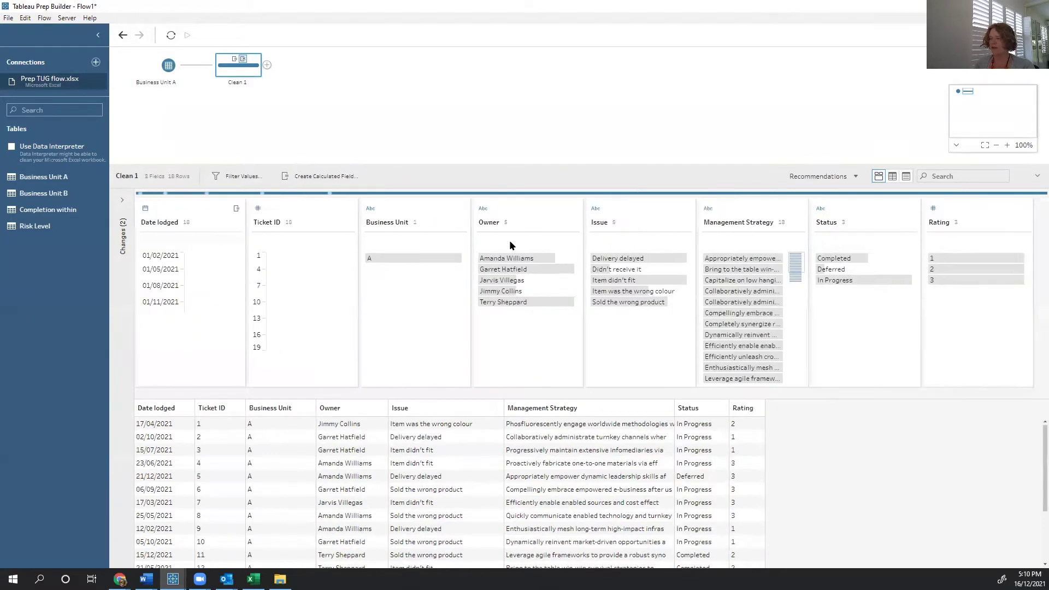
{"action": "left_click_drag", "start_coordinate": [36, 227], "coordinate": [192, 117]}
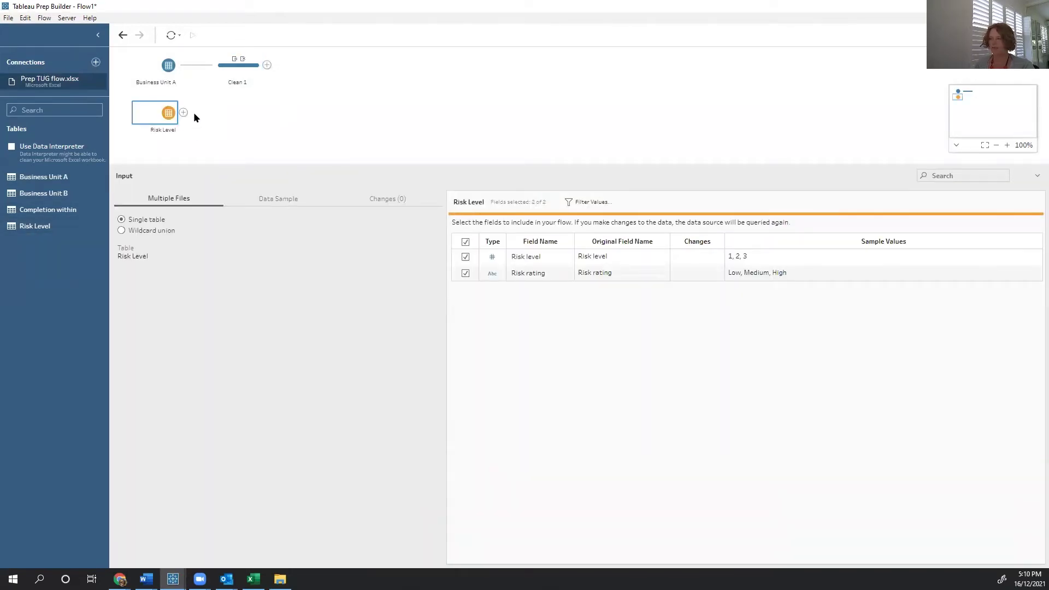
Step: Left-join Clean 1 to Risk Level on Rating = Risk level, followed by a Clean 2 step
{"action": "left_click", "coordinate": [267, 65]}
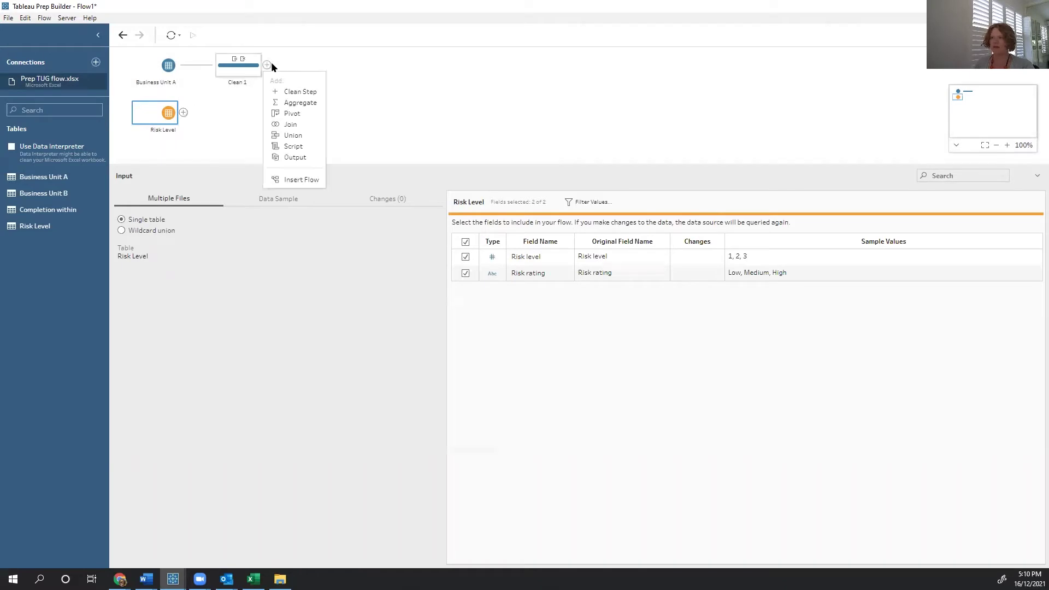
{"action": "left_click", "coordinate": [298, 127]}
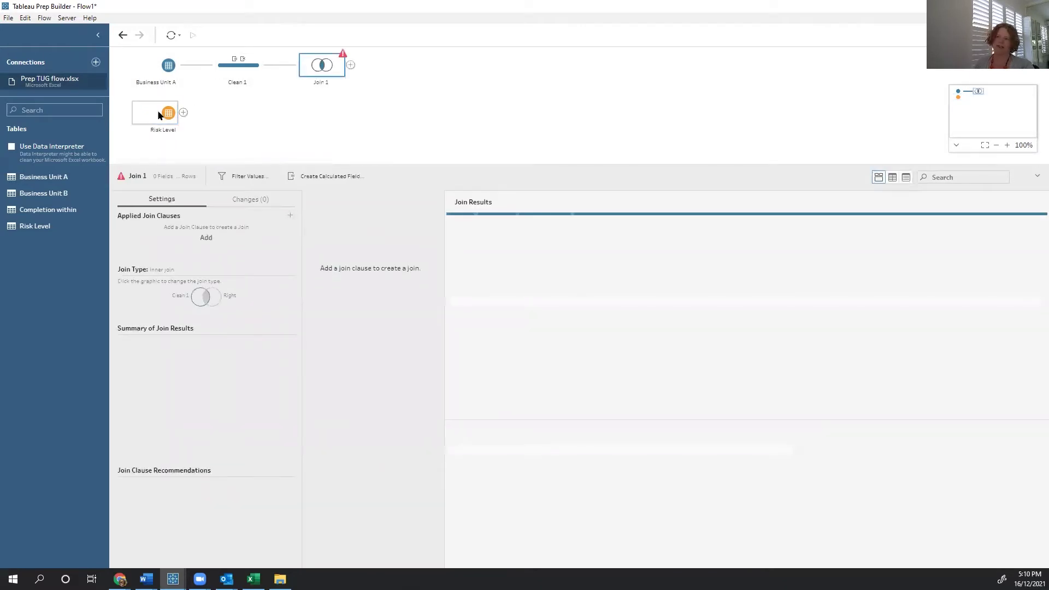
{"action": "left_click_drag", "start_coordinate": [157, 112], "coordinate": [314, 71]}
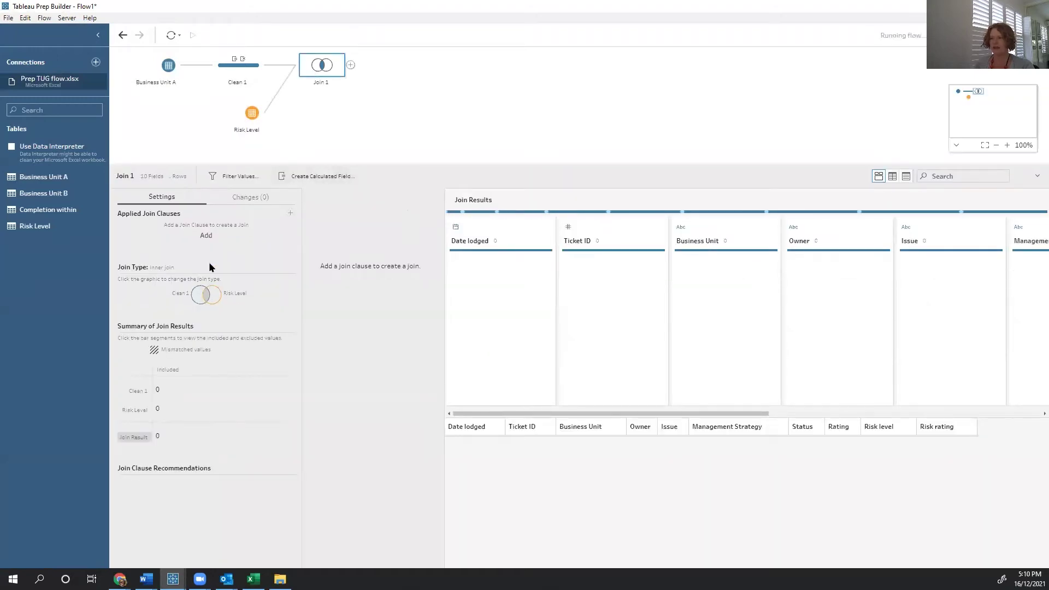
{"action": "left_click", "coordinate": [209, 238]}
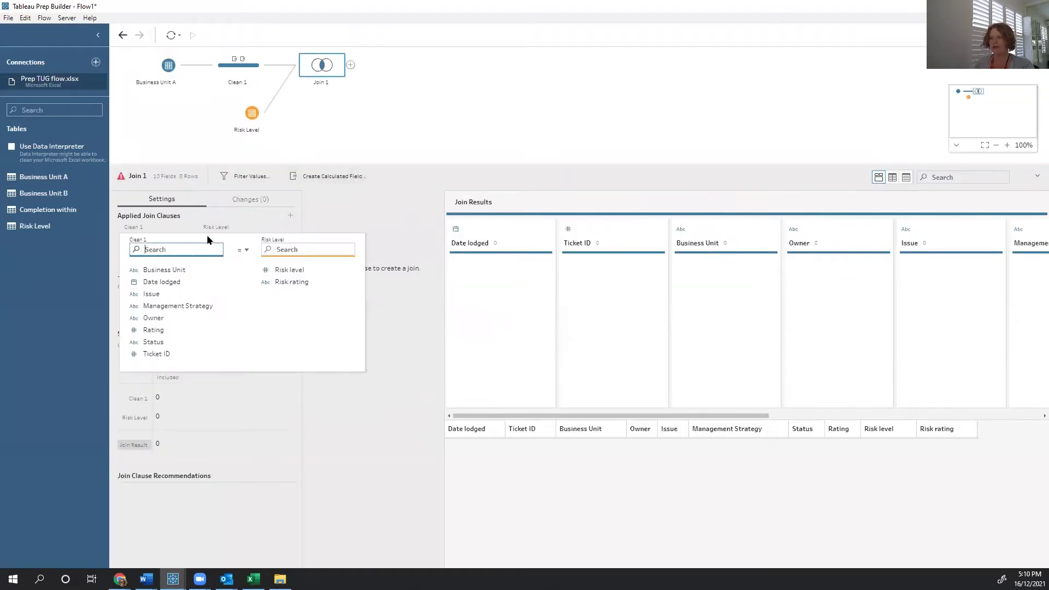
{"action": "left_click", "coordinate": [156, 330]}
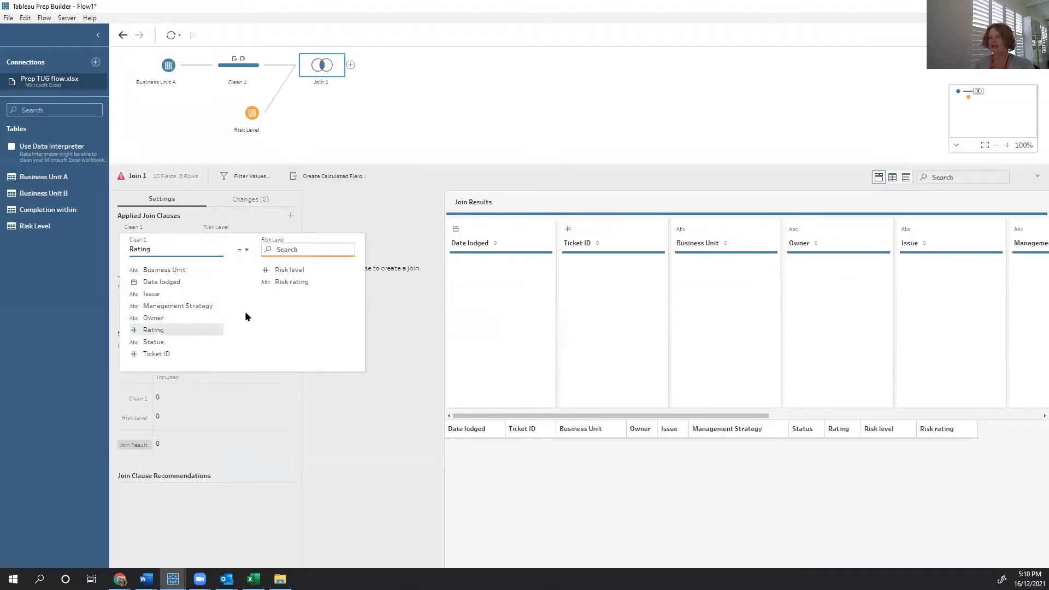
{"action": "left_click", "coordinate": [295, 270]}
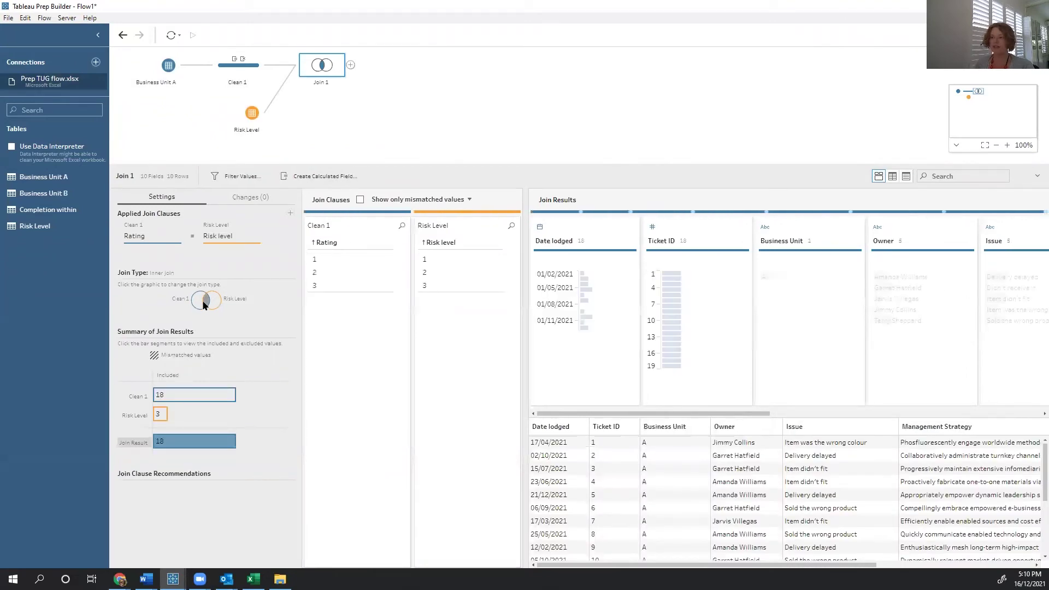
{"action": "left_click", "coordinate": [200, 300]}
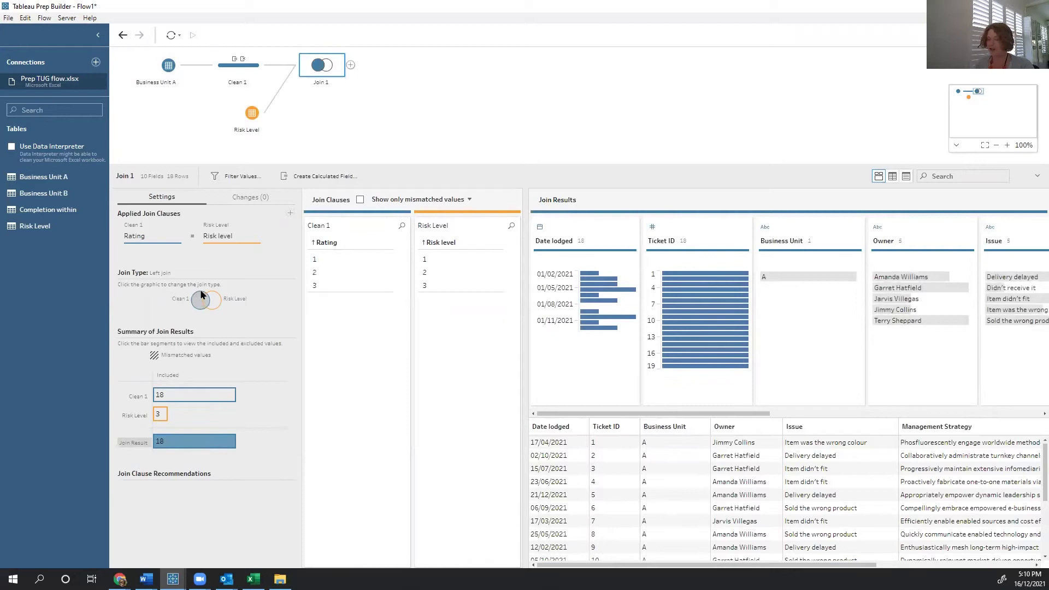
{"action": "left_click", "coordinate": [350, 66]}
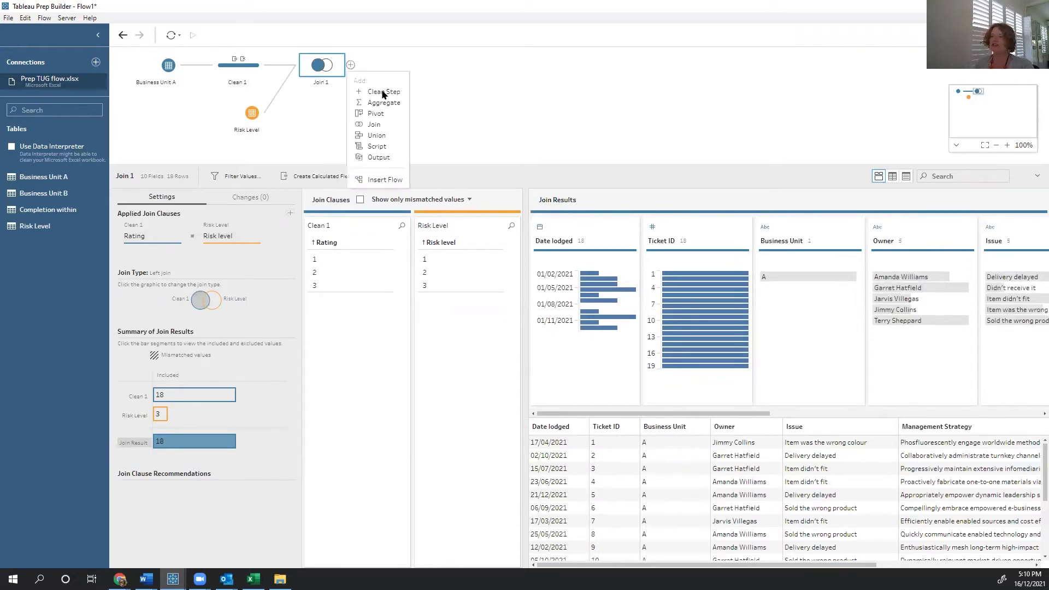
{"action": "left_click", "coordinate": [381, 92]}
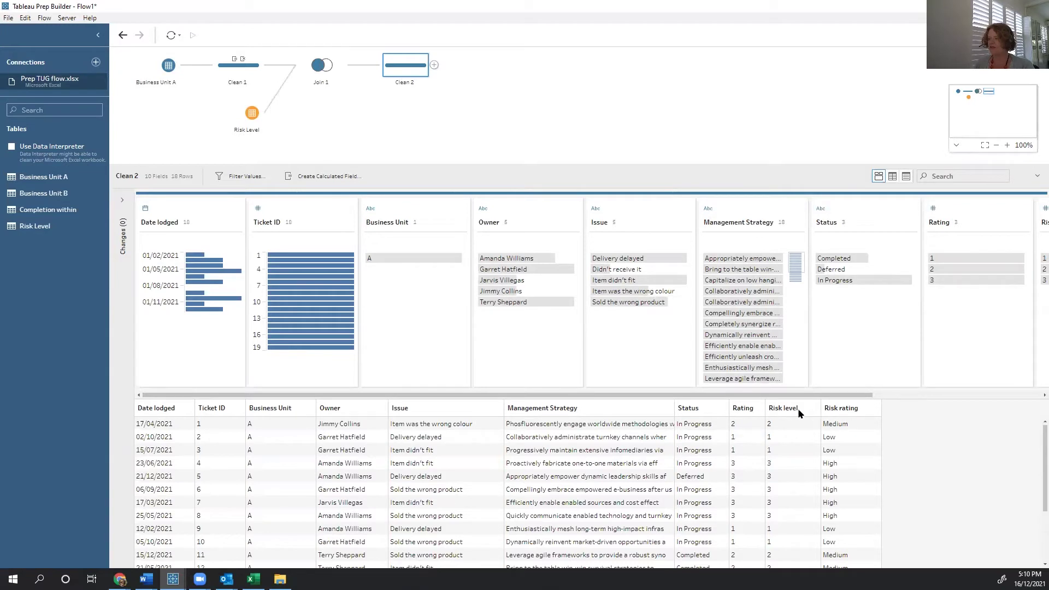
Step: Remove the Rating and Risk level columns from Clean 2 and add Business Unit B as an input
{"action": "left_click", "coordinate": [891, 394]}
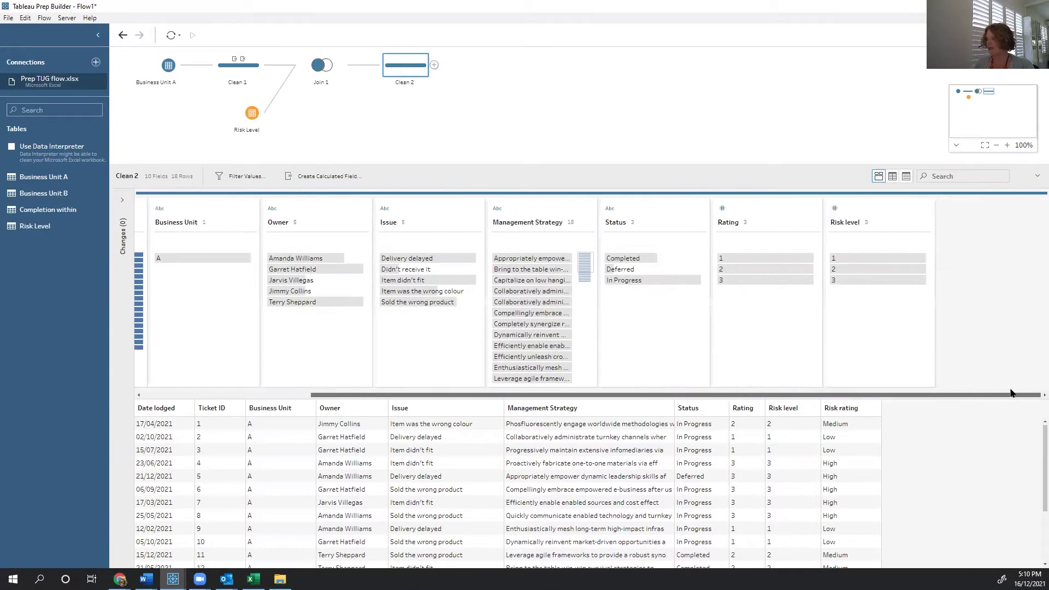
{"action": "left_click", "coordinate": [898, 221]}
{"action": "left_click", "coordinate": [782, 217], "text": "ctrl"}
{"action": "right_click", "coordinate": [780, 215]}
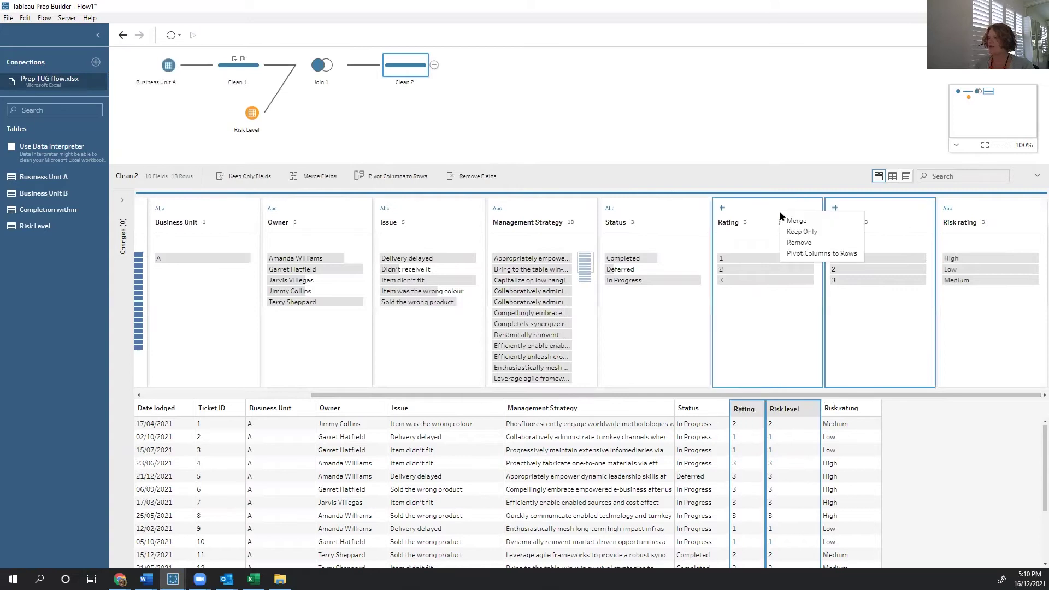
{"action": "left_click", "coordinate": [799, 242]}
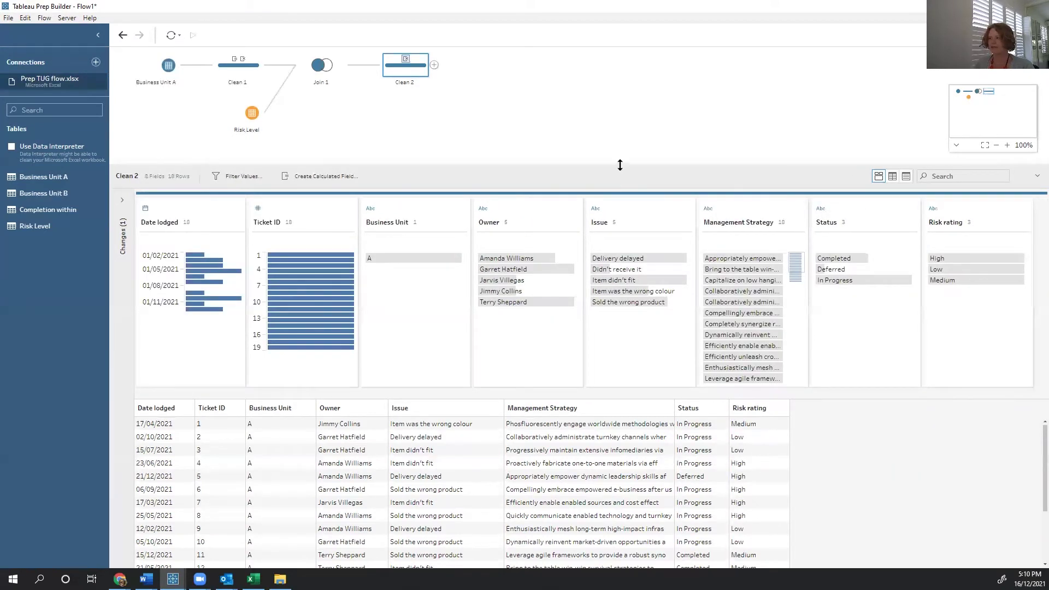
{"action": "left_click_drag", "start_coordinate": [618, 164], "coordinate": [622, 228]}
{"action": "left_click_drag", "start_coordinate": [44, 193], "coordinate": [232, 177]}
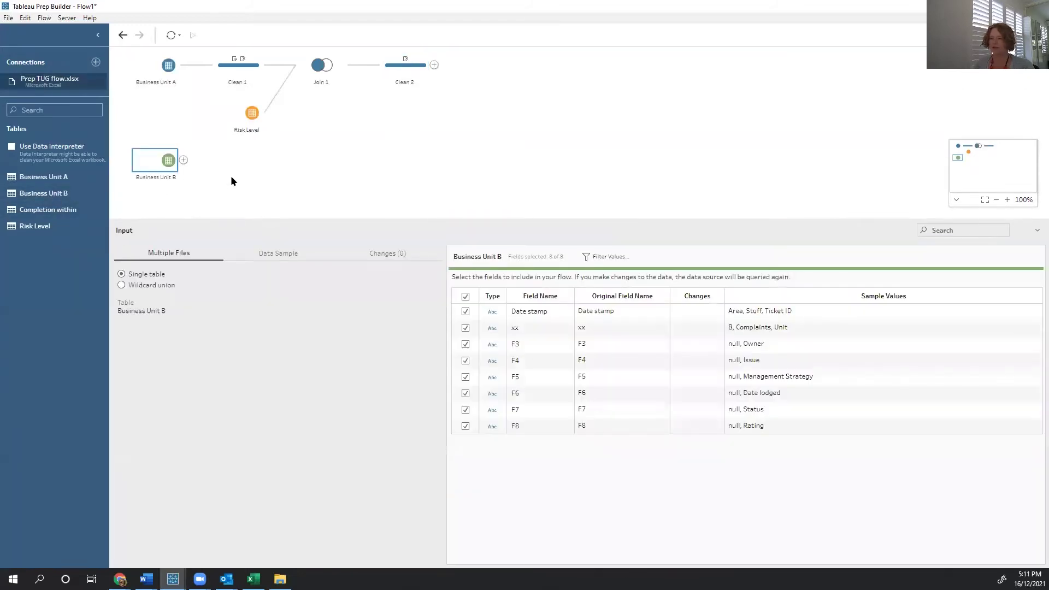
Step: Apply Data Interpreter to Business Unit B, add Union 1 after Clean 2 and Clean 3 after Business Unit B
{"action": "left_click", "coordinate": [11, 147]}
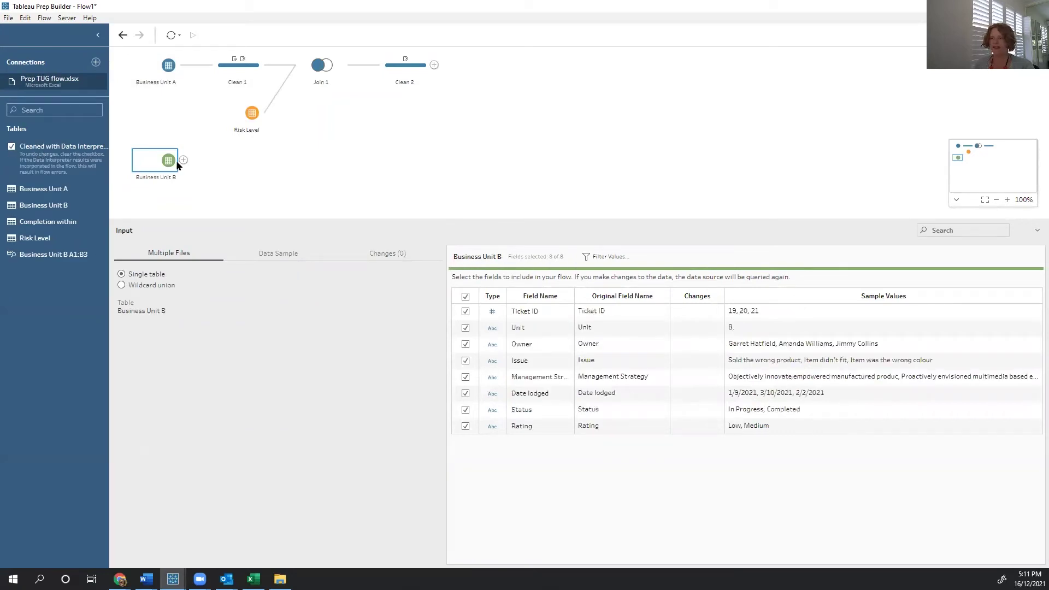
{"action": "left_click", "coordinate": [435, 65]}
{"action": "left_click", "coordinate": [466, 133]}
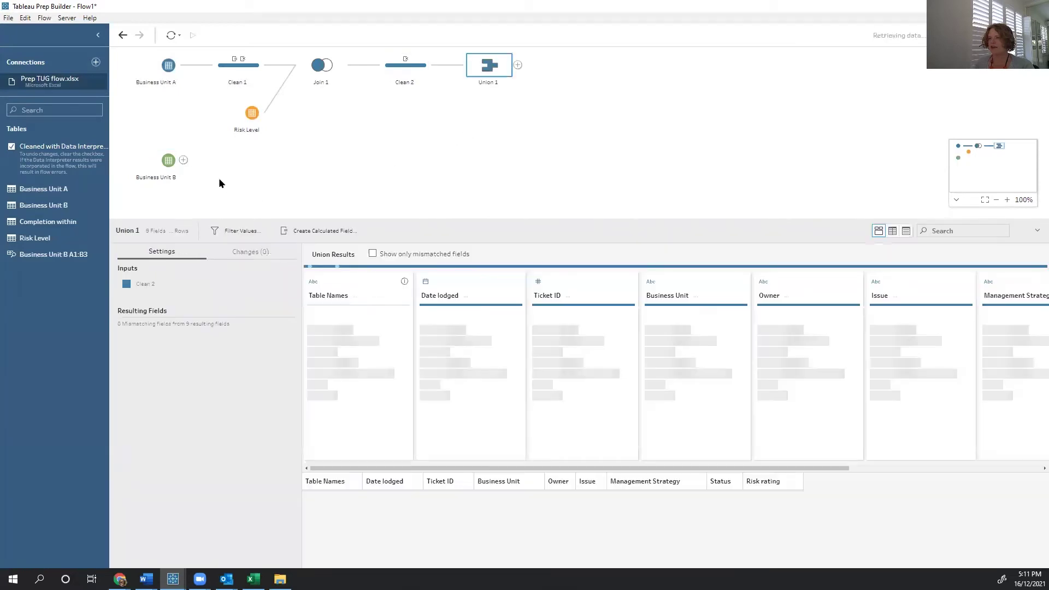
{"action": "left_click", "coordinate": [183, 160]}
{"action": "left_click", "coordinate": [212, 187]}
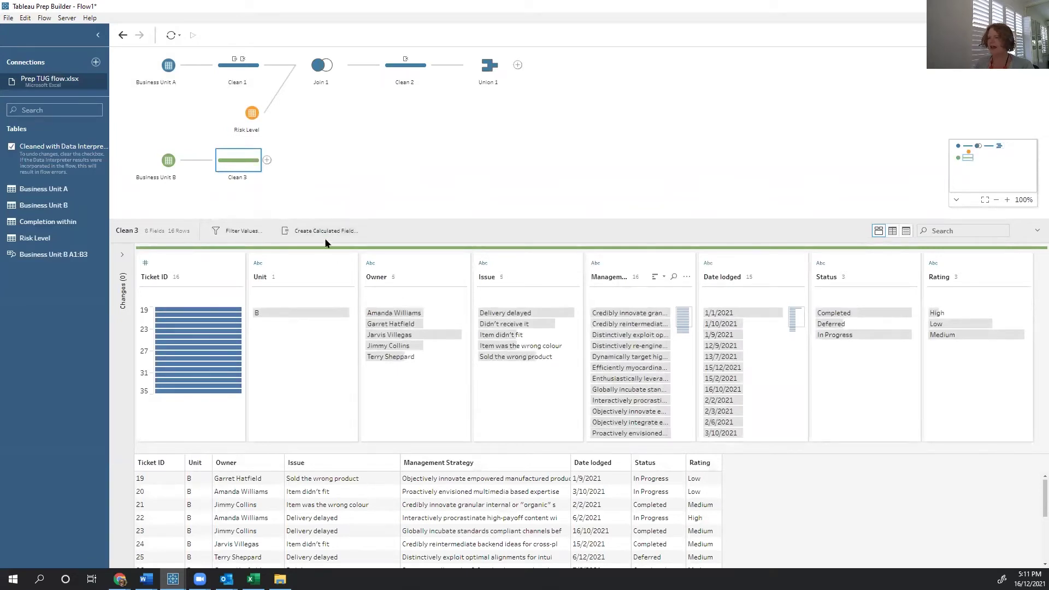
Step: Feed Clean 3 into Union 1 and merge the Business Unit and Unit fields
{"action": "left_click_drag", "start_coordinate": [234, 172], "coordinate": [494, 77]}
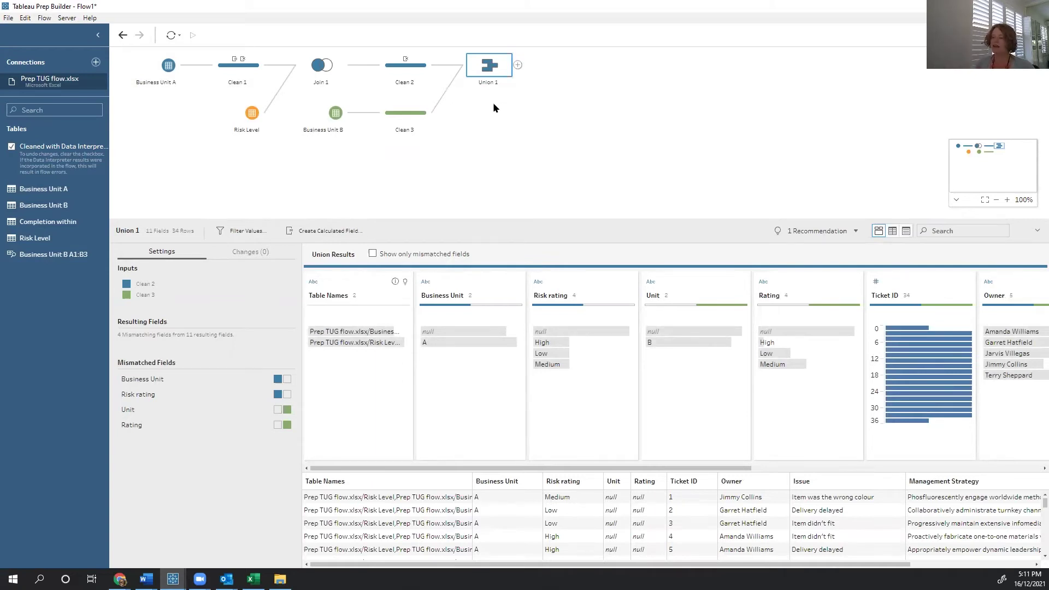
{"action": "left_click", "coordinate": [484, 277]}
{"action": "left_click", "coordinate": [687, 284], "text": "ctrl"}
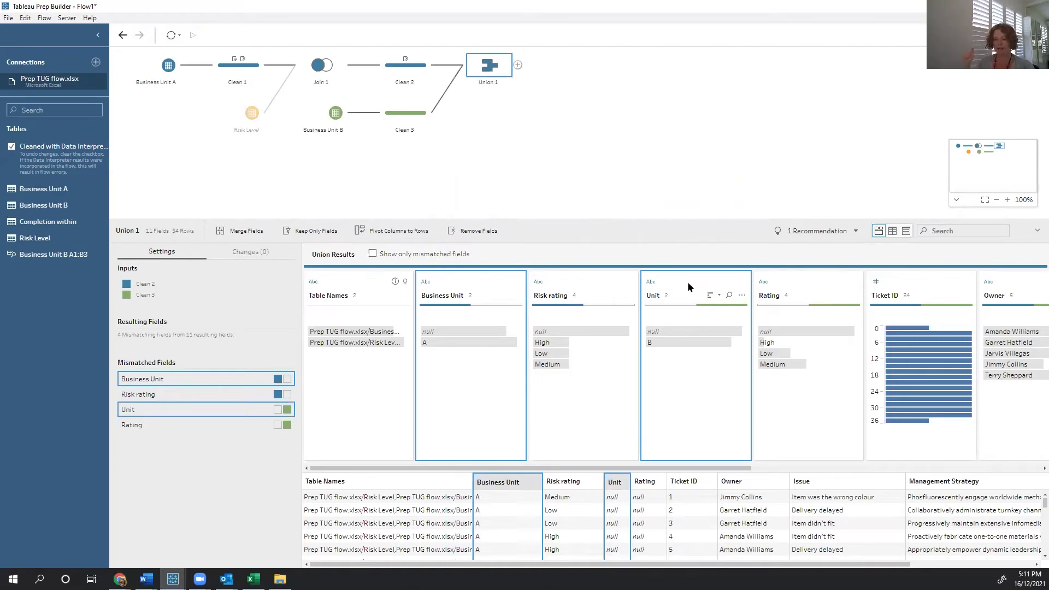
{"action": "right_click", "coordinate": [687, 277]}
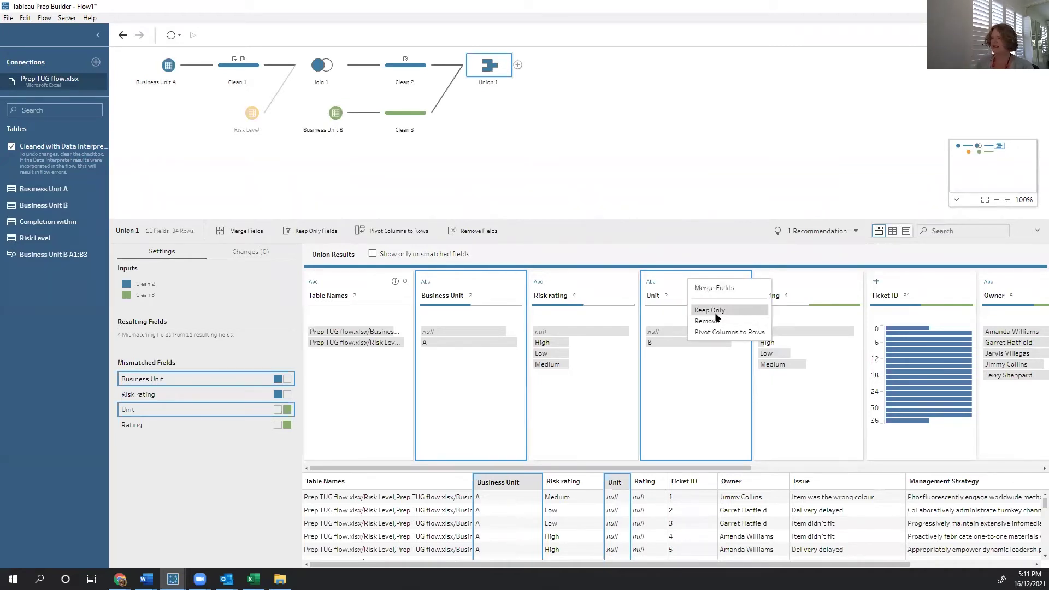
{"action": "left_click", "coordinate": [722, 288]}
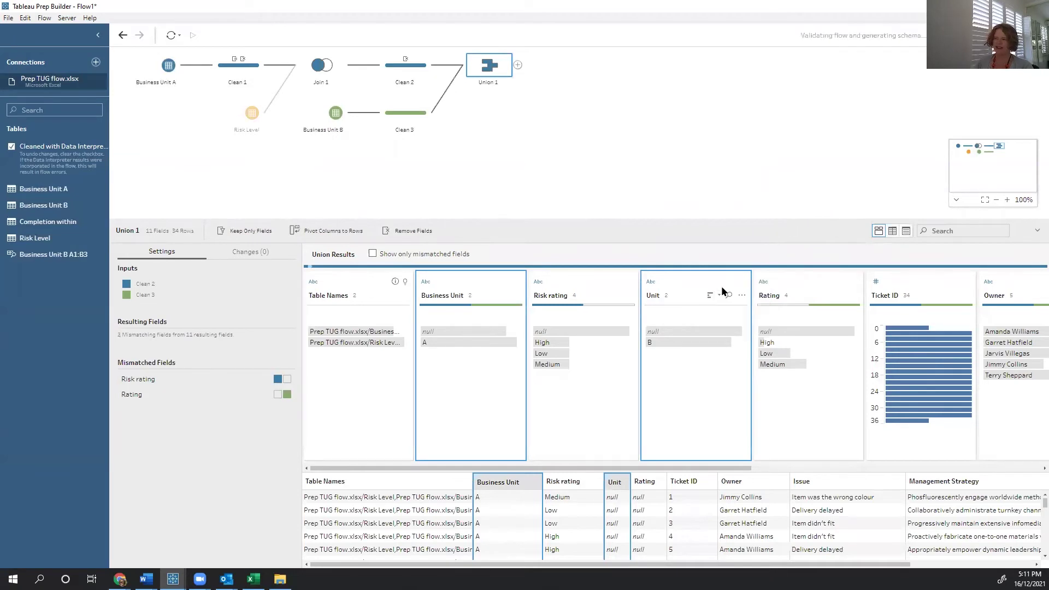
Step: Merge Risk rating with Rating and remove the Table Names field from Union 1
{"action": "left_click", "coordinate": [485, 284]}
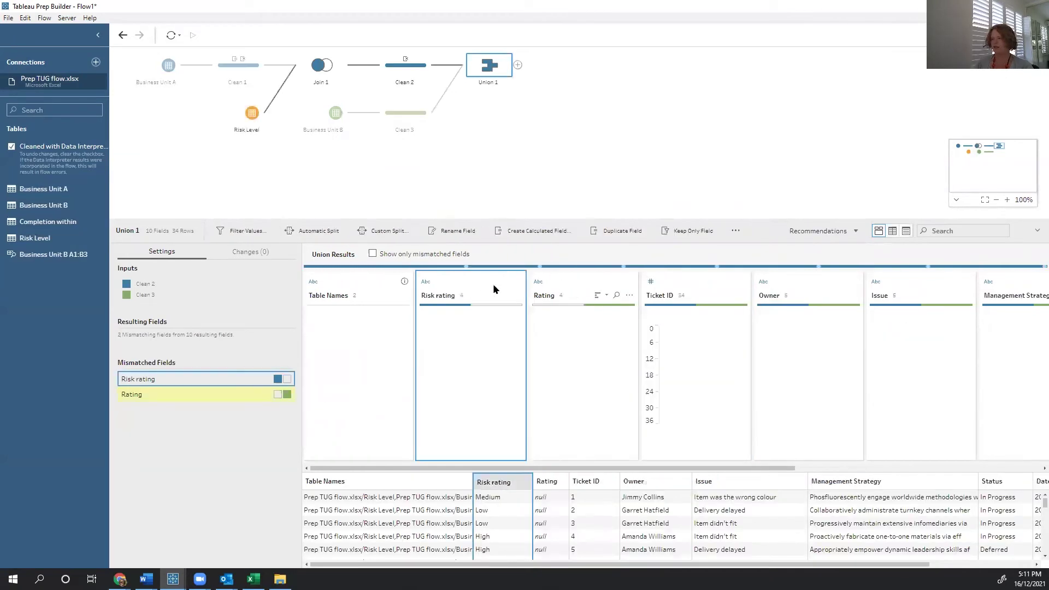
{"action": "left_click", "coordinate": [568, 280], "text": "ctrl"}
{"action": "right_click", "coordinate": [567, 279]}
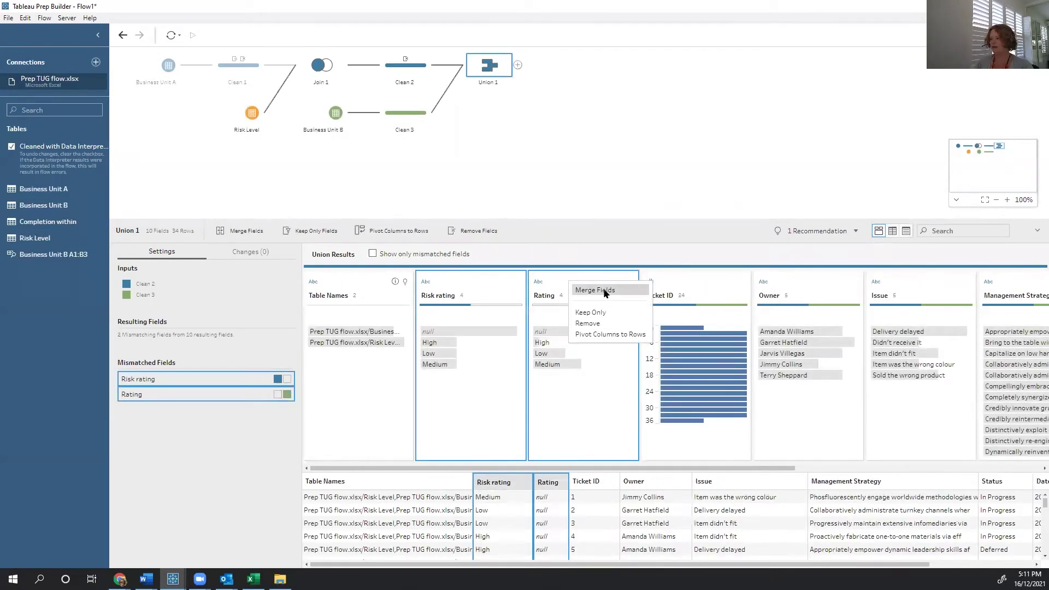
{"action": "left_click", "coordinate": [604, 291]}
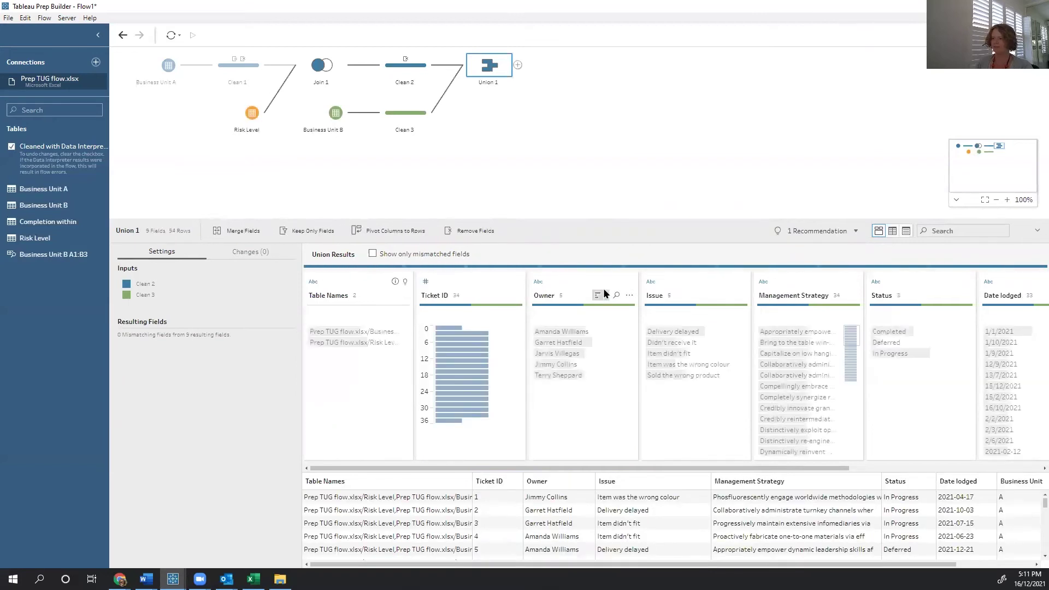
{"action": "right_click", "coordinate": [362, 278]}
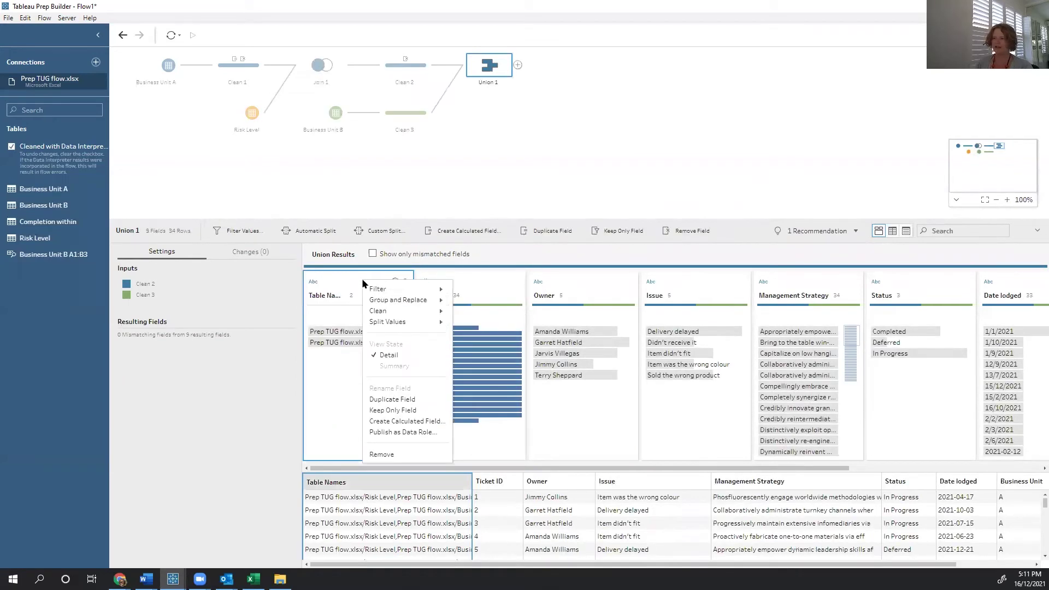
{"action": "left_click", "coordinate": [409, 453]}
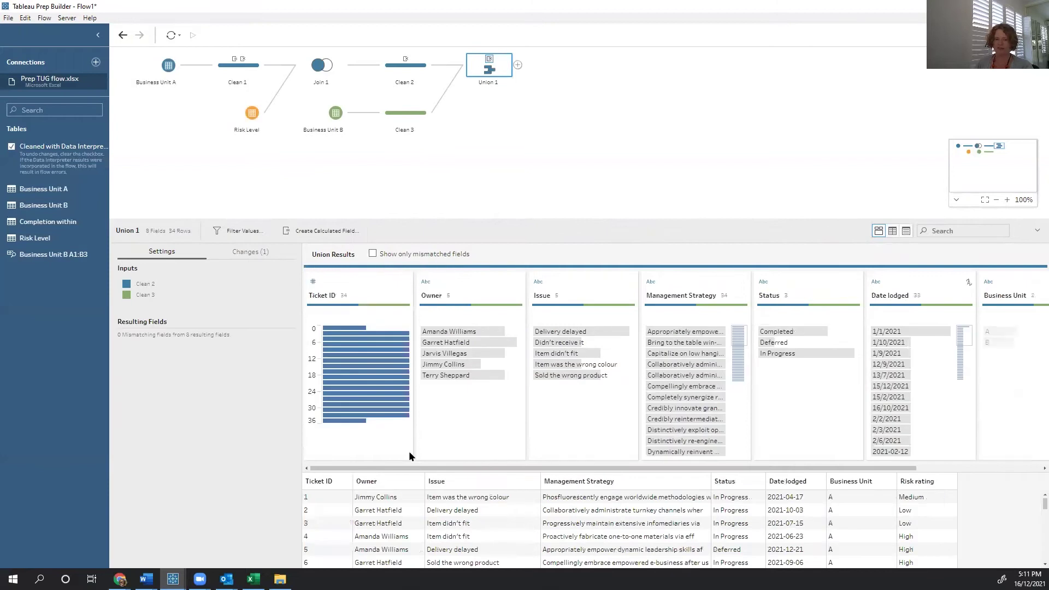
{"action": "left_click", "coordinate": [518, 65]}
Step: Add Clean 4 with a 'Beginning of the quarter' field = DATETRUNC('quarter', TODAY())
{"action": "left_click", "coordinate": [543, 87]}
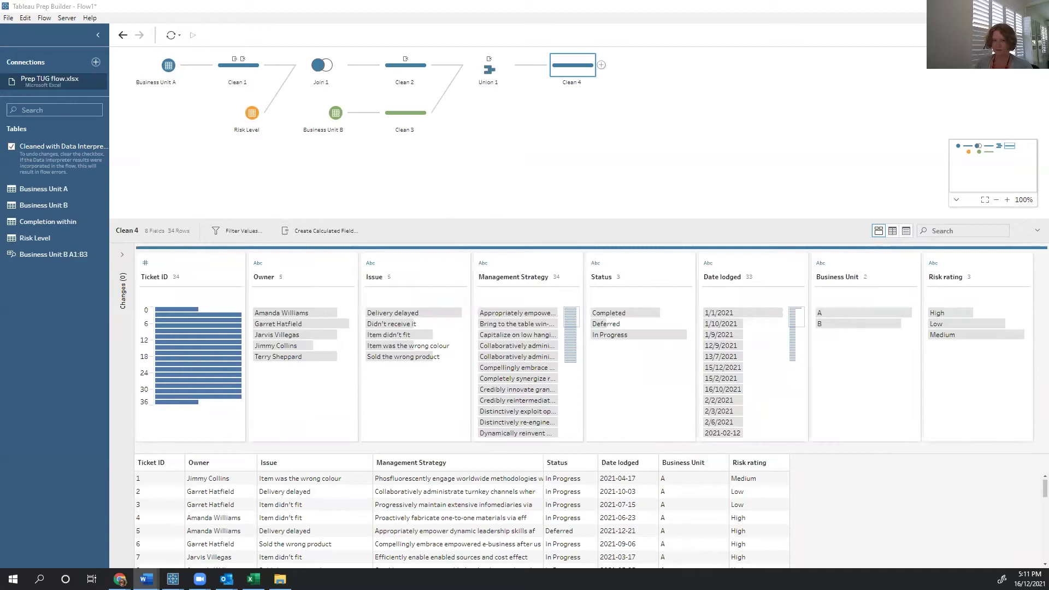
{"action": "left_click", "coordinate": [331, 232]}
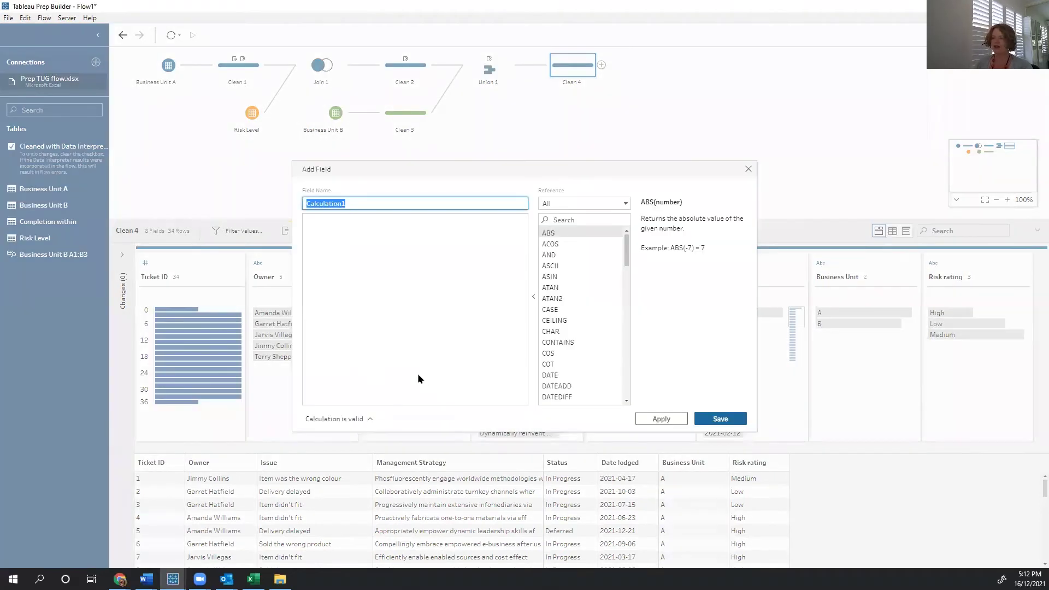
{"action": "left_click", "coordinate": [387, 303]}
{"action": "type", "text": "DATETRUNC('quarter', TODAY())"}
{"action": "double_click", "coordinate": [384, 203]}
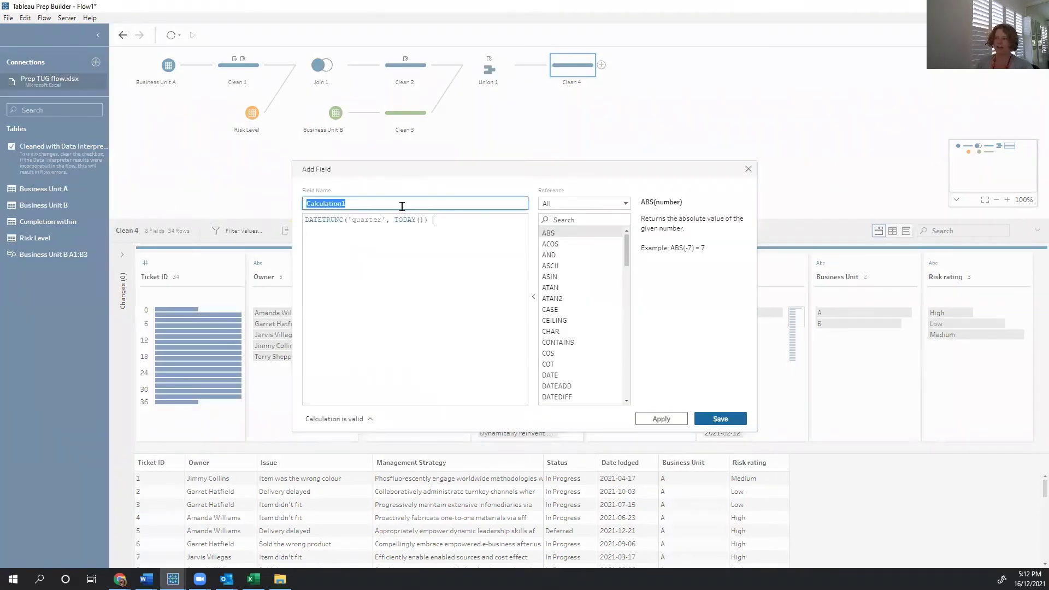
{"action": "type", "text": "Be"}
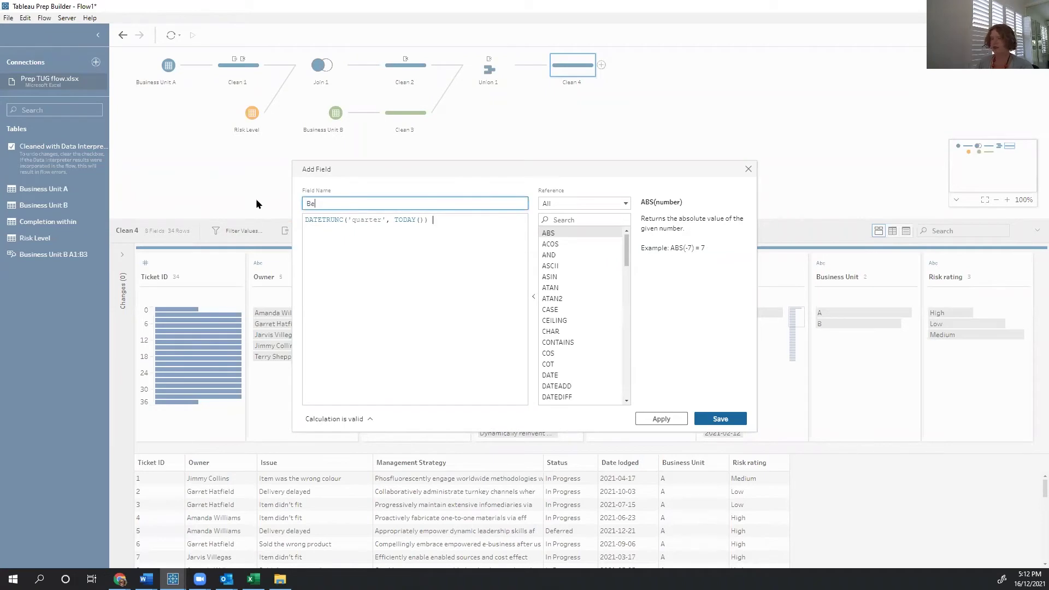
{"action": "type", "text": "ginning of the "}
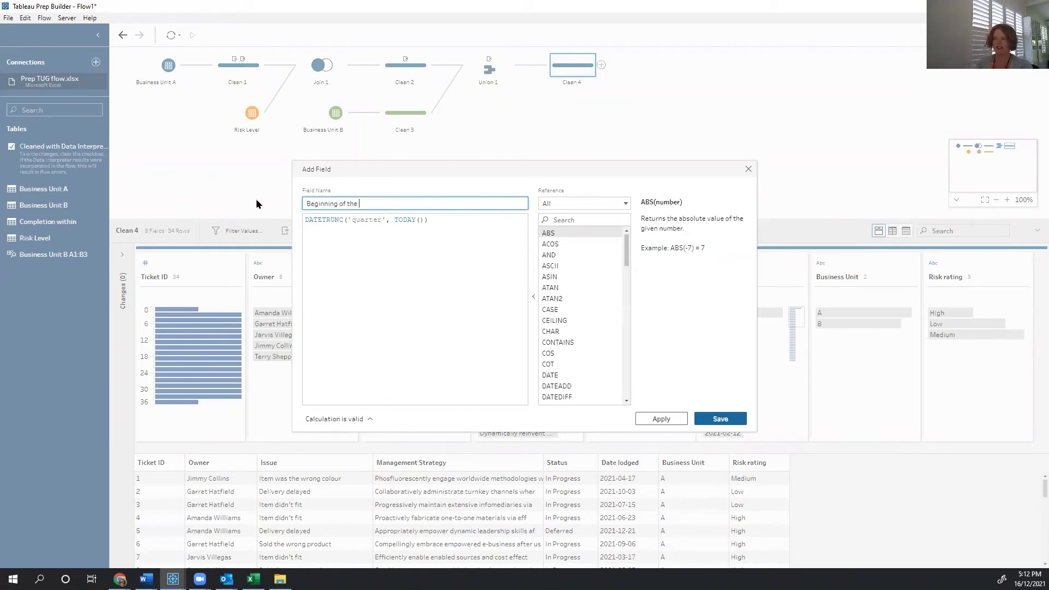
{"action": "type", "text": "quarter"}
{"action": "left_click", "coordinate": [737, 421]}
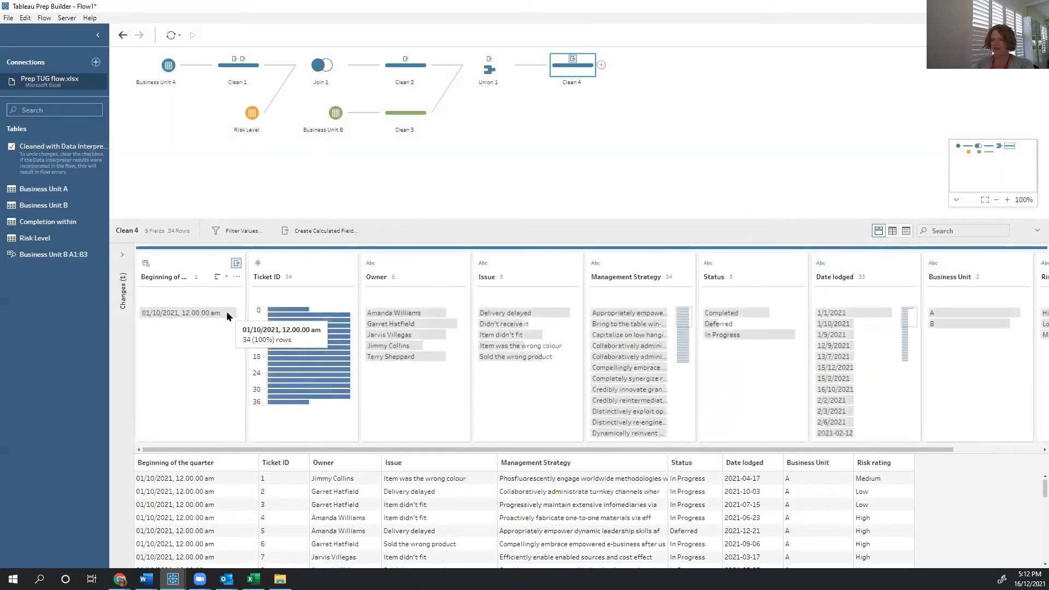
Step: Set both Beginning of the quarter and Date lodged to the Date data type
{"action": "left_click", "coordinate": [146, 263]}
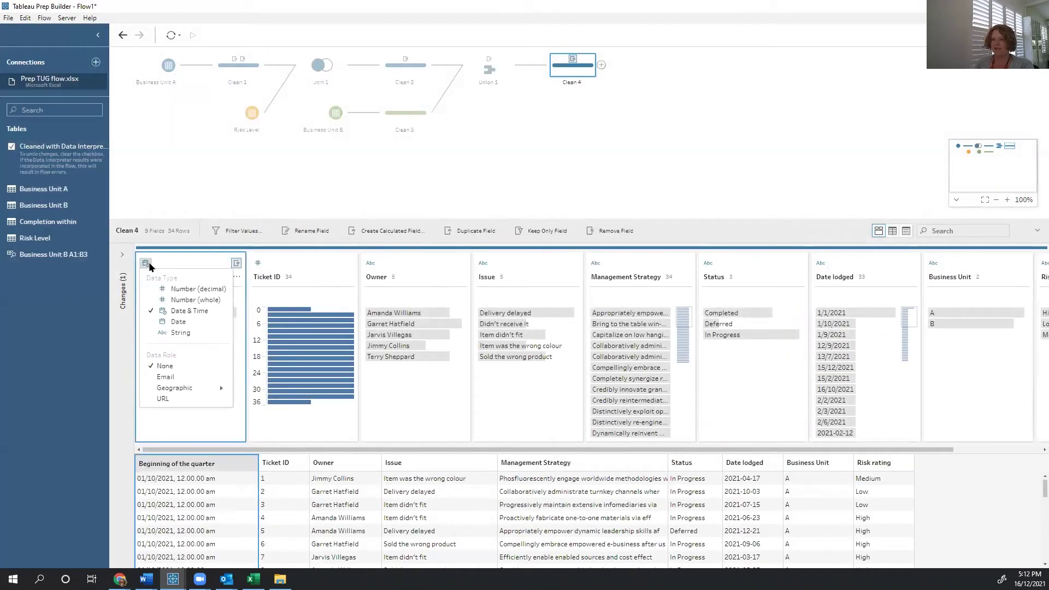
{"action": "left_click", "coordinate": [175, 321]}
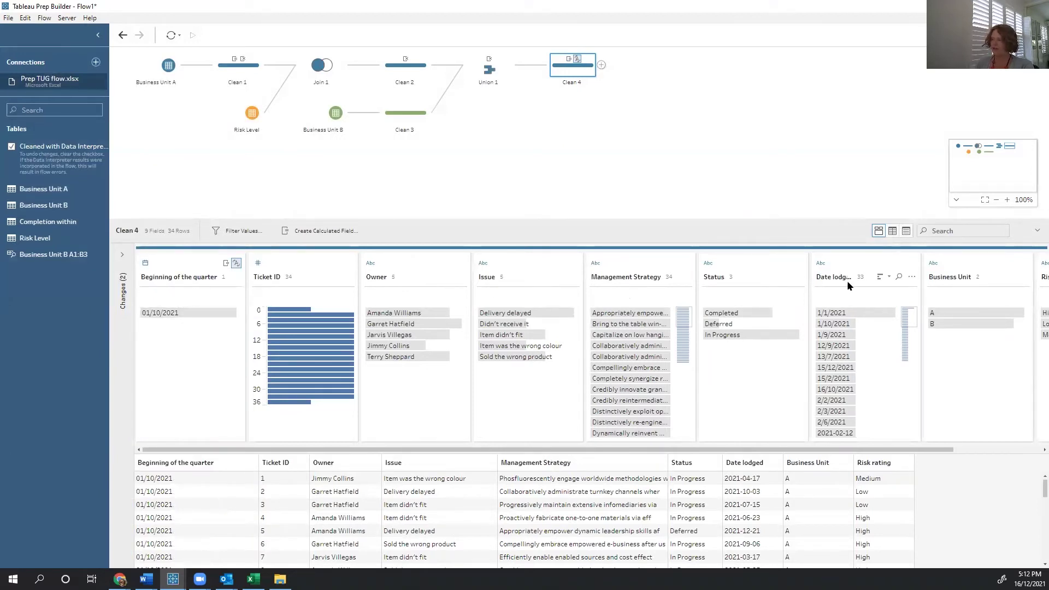
{"action": "left_click", "coordinate": [821, 265]}
{"action": "left_click", "coordinate": [856, 323]}
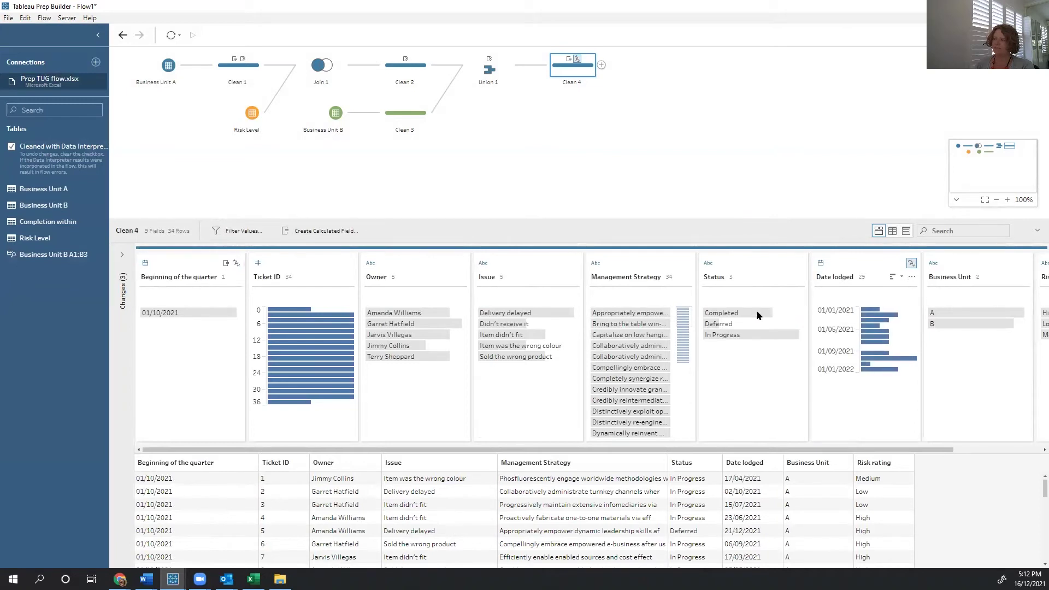
{"action": "left_click", "coordinate": [323, 231]}
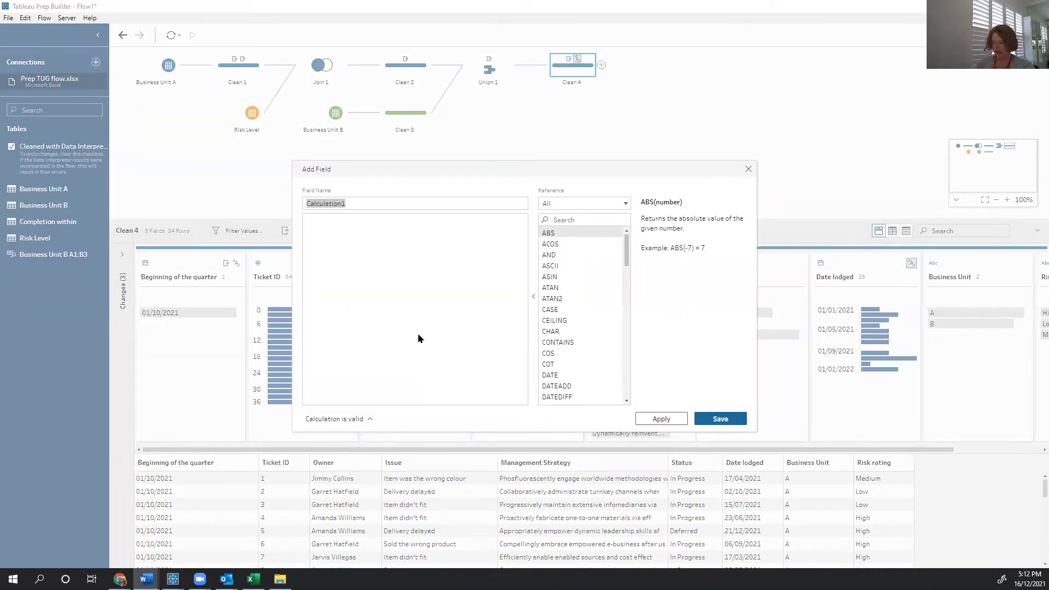
Step: Paste the opening-cases IF formula into a new Clean 4 field named Opening cases
{"action": "left_click", "coordinate": [397, 266]}
{"action": "type", "text": "IF [Date lodged] < [Beginning of quarter] then 1 end"}
{"action": "key", "text": "shift+Tab"}
{"action": "type", "text": "Op"}
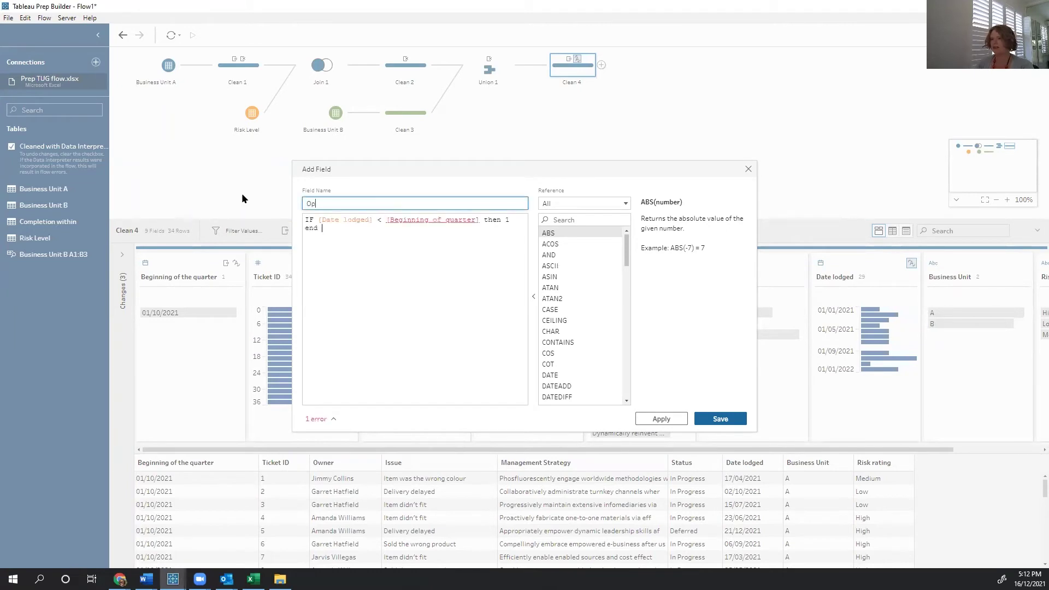
{"action": "type", "text": "ening cases"}
Step: Correct the formula's reference to [Beginning of the quarter] and save the Opening cases field
{"action": "left_click", "coordinate": [391, 243]}
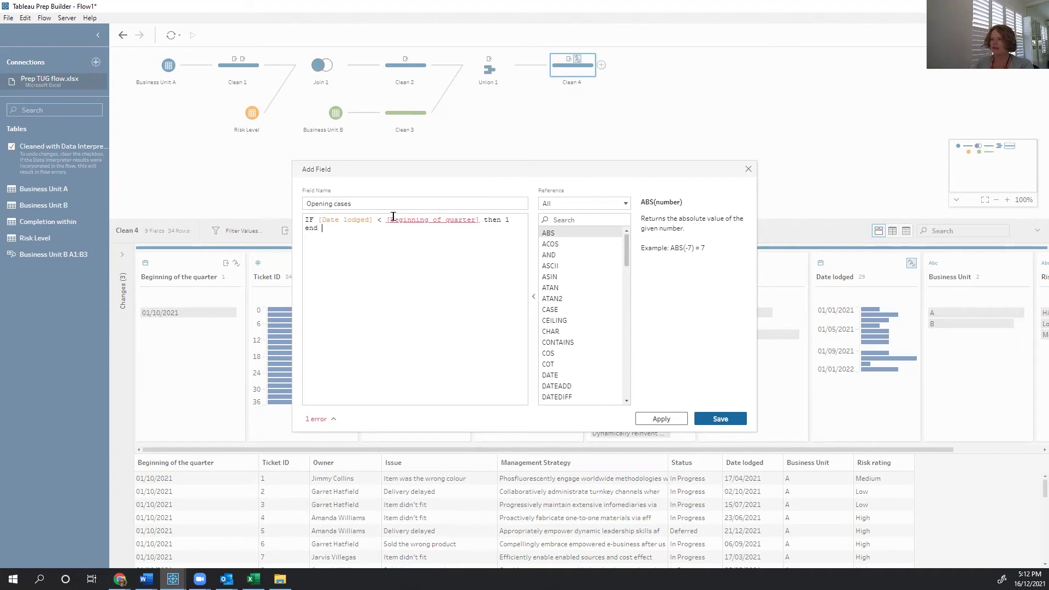
{"action": "left_click", "coordinate": [322, 419]}
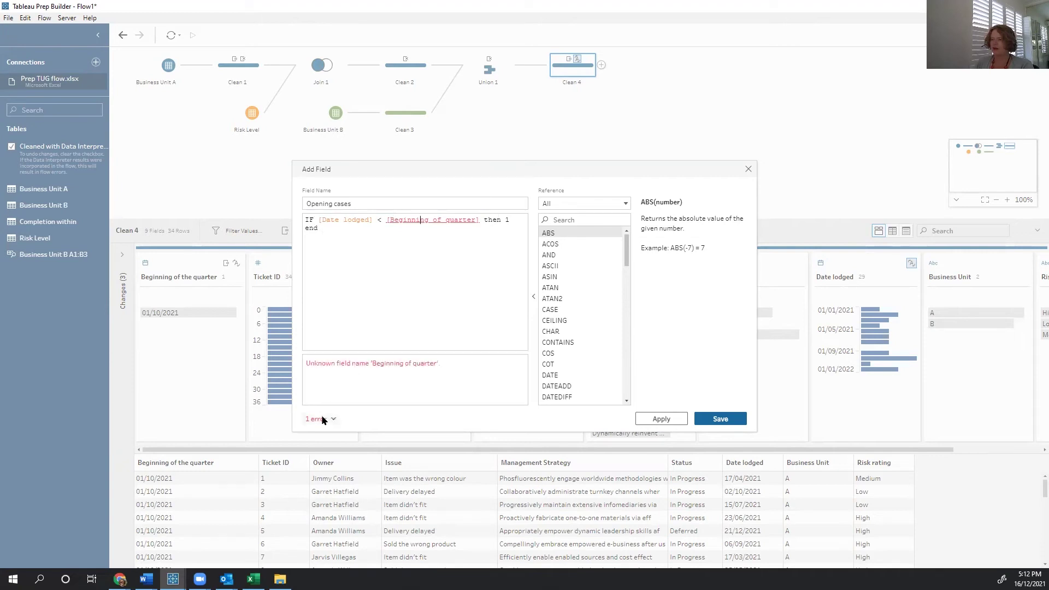
{"action": "left_click", "coordinate": [443, 219]}
{"action": "type", "text": "the"}
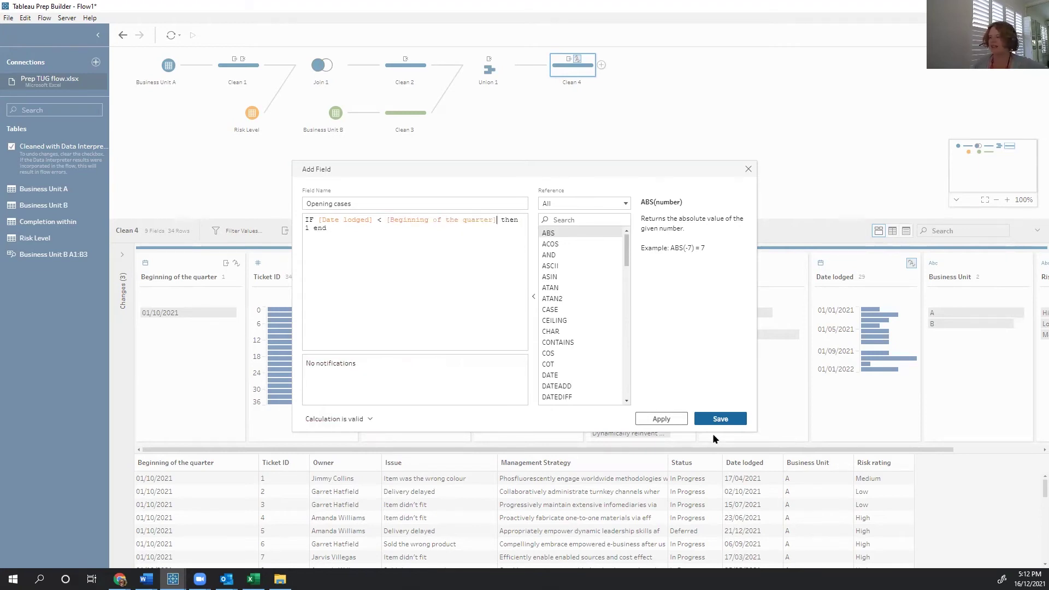
{"action": "left_click", "coordinate": [714, 418]}
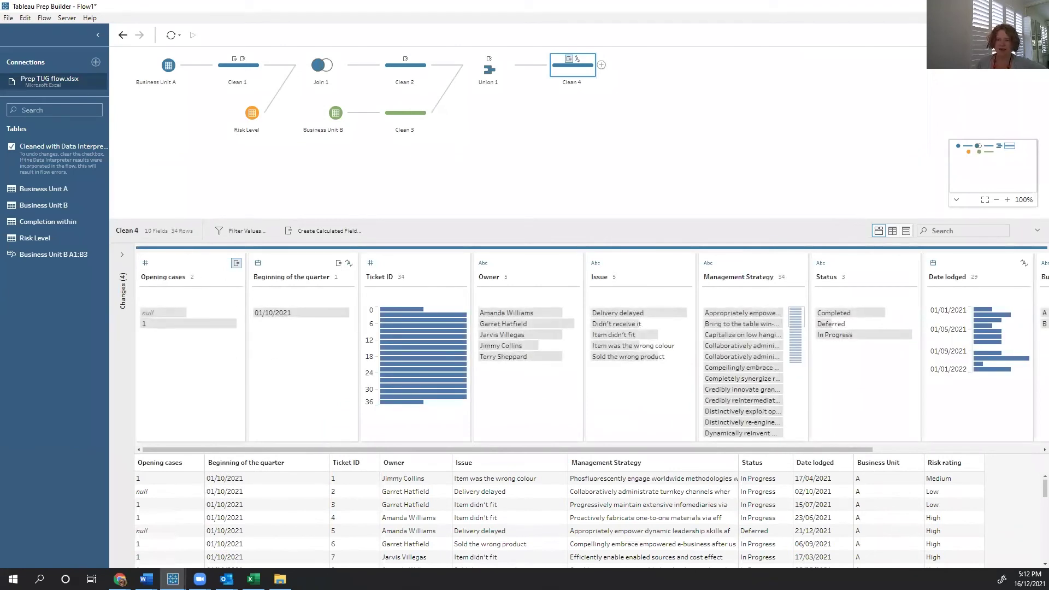
Step: Duplicate the Opening cases calculation in Clean 4's Changes list
{"action": "left_click", "coordinate": [146, 579]}
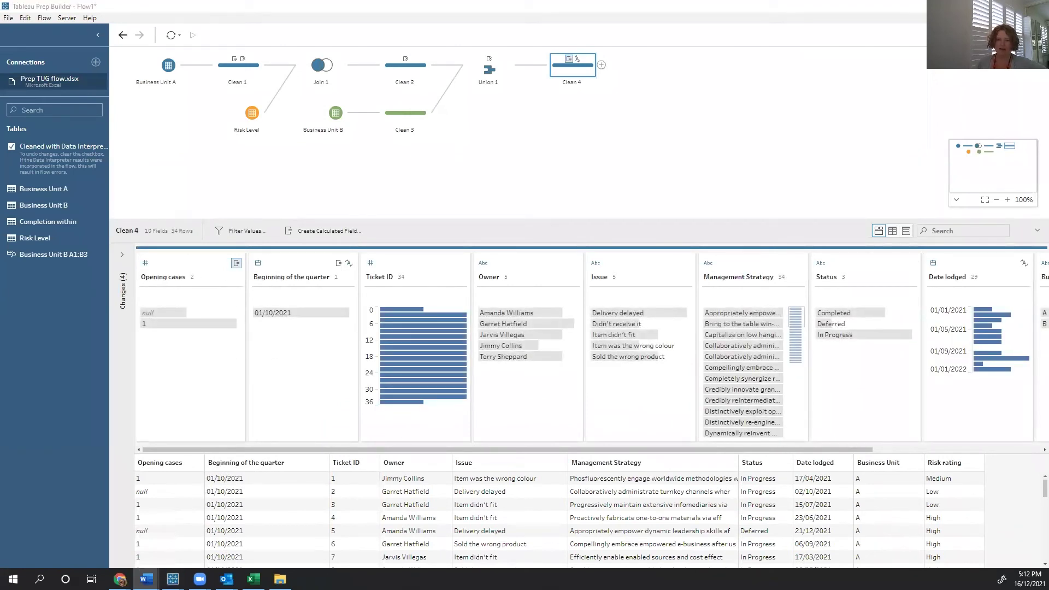
{"action": "left_click", "coordinate": [122, 260]}
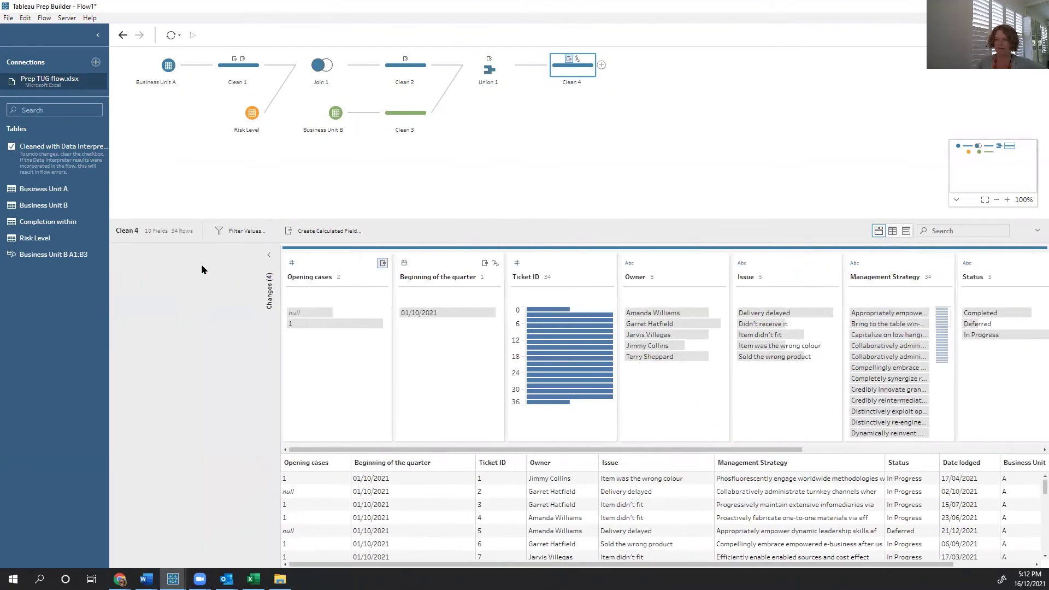
{"action": "right_click", "coordinate": [178, 379]}
{"action": "left_click", "coordinate": [221, 418]}
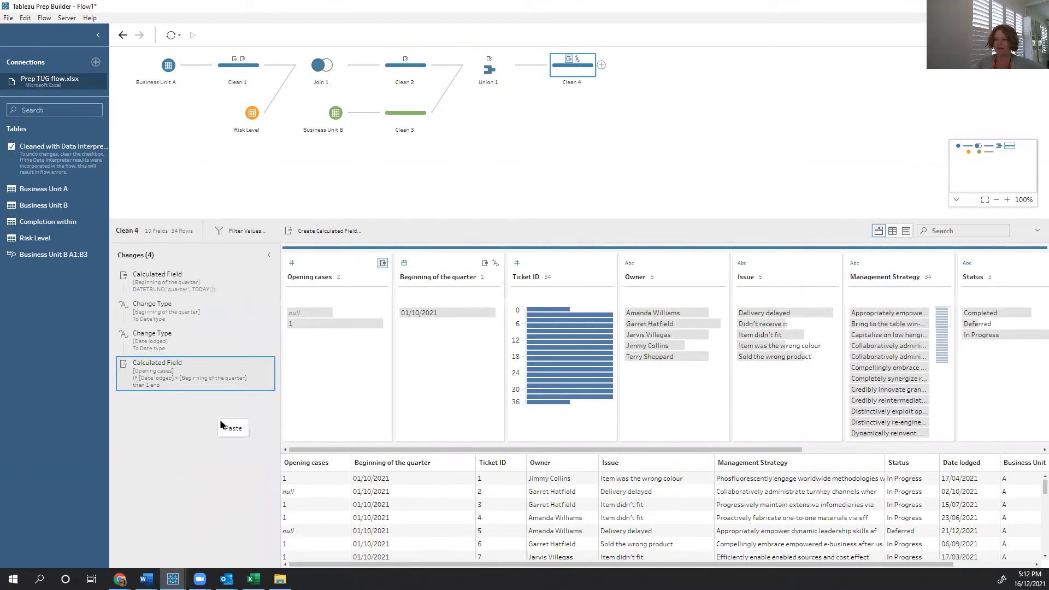
{"action": "right_click", "coordinate": [220, 422]}
{"action": "left_click", "coordinate": [234, 428]}
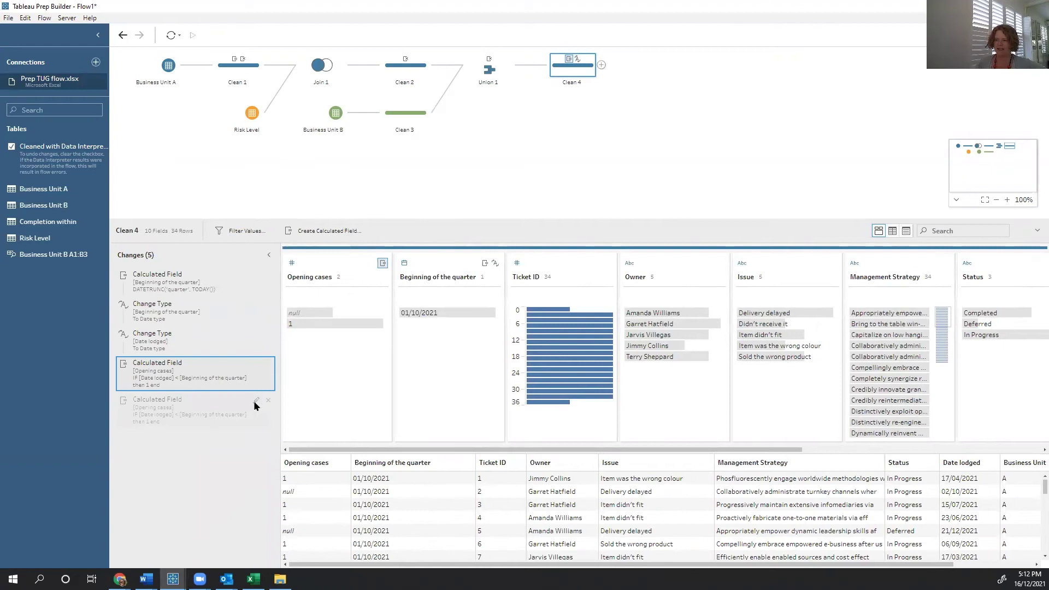
Step: Rename the copy to New cases, change < to >= in its formula, and save
{"action": "left_click", "coordinate": [256, 402]}
{"action": "left_click_drag", "start_coordinate": [365, 203], "coordinate": [200, 195]}
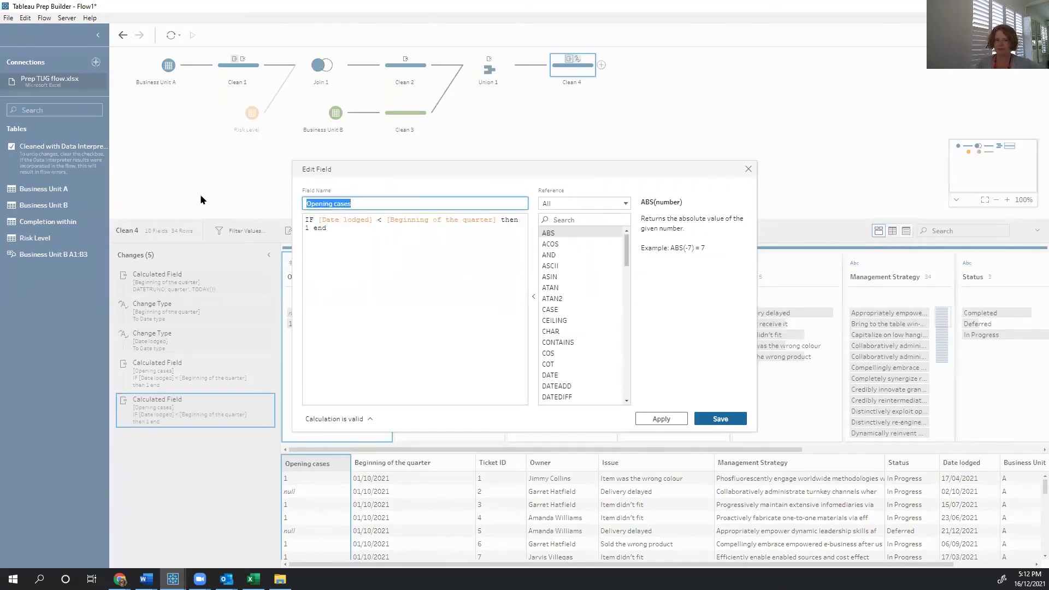
{"action": "type", "text": "New cases"}
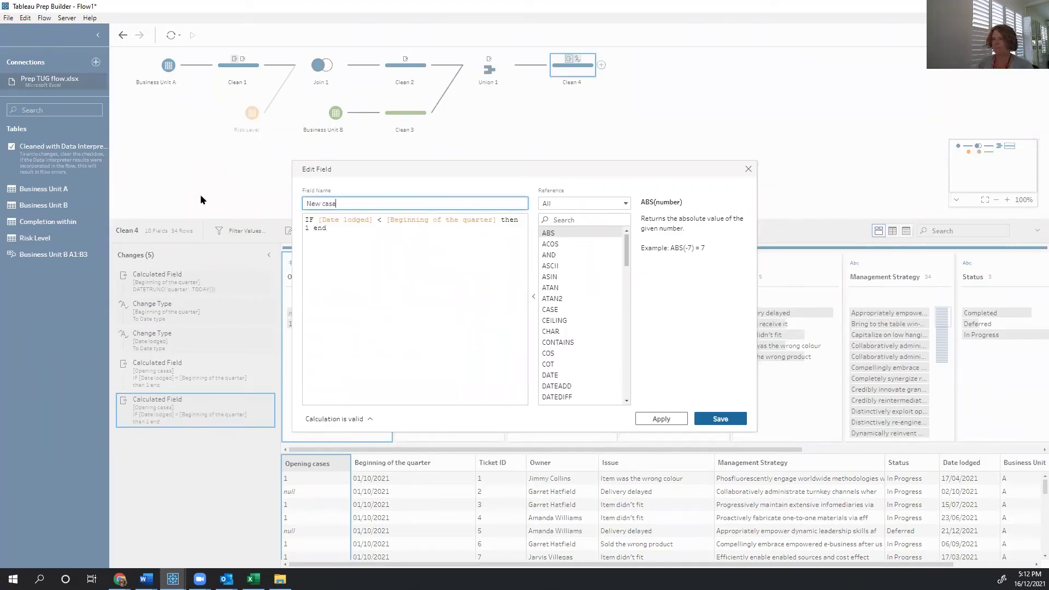
{"action": "left_click", "coordinate": [382, 220]}
{"action": "key", "text": "BackSpace"}
{"action": "type", "text": ">="}
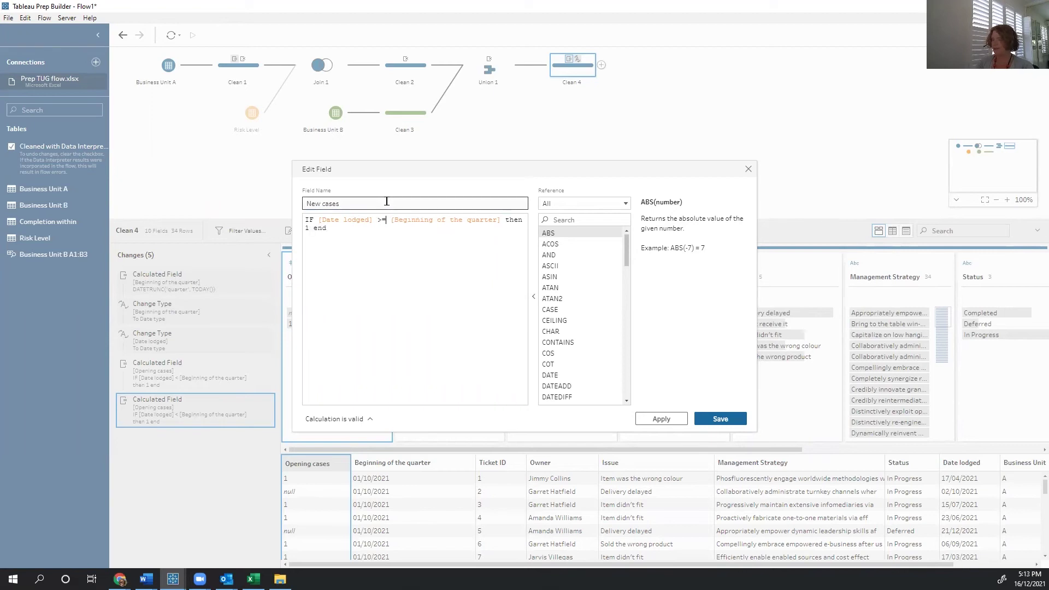
{"action": "left_click", "coordinate": [720, 418]}
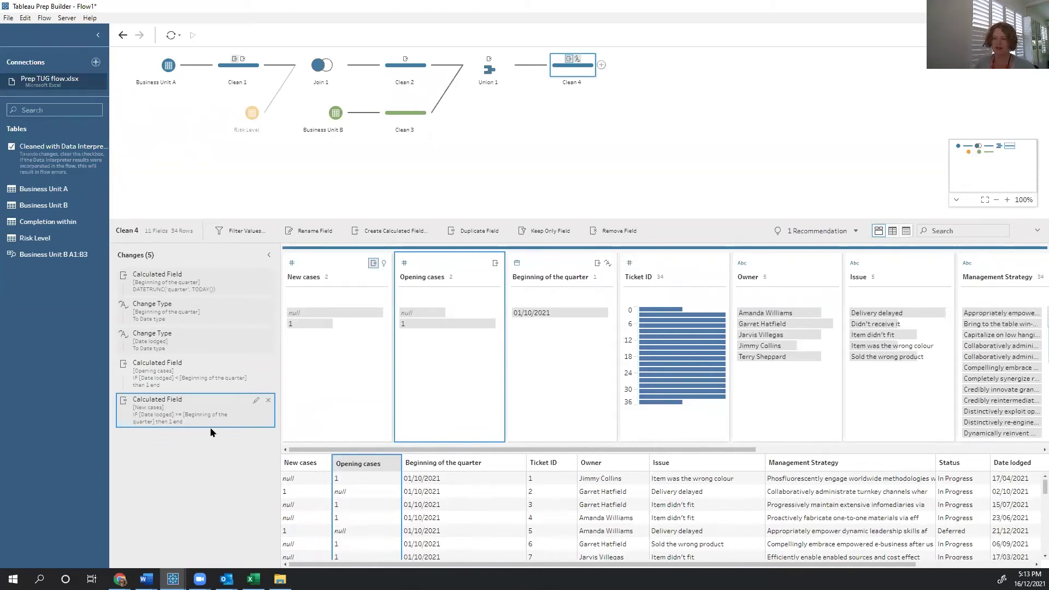
Step: Create a Deferred field with formula if [Status] = "Deferred" then 1 end
{"action": "left_click", "coordinate": [415, 231]}
{"action": "type", "text": "Def"}
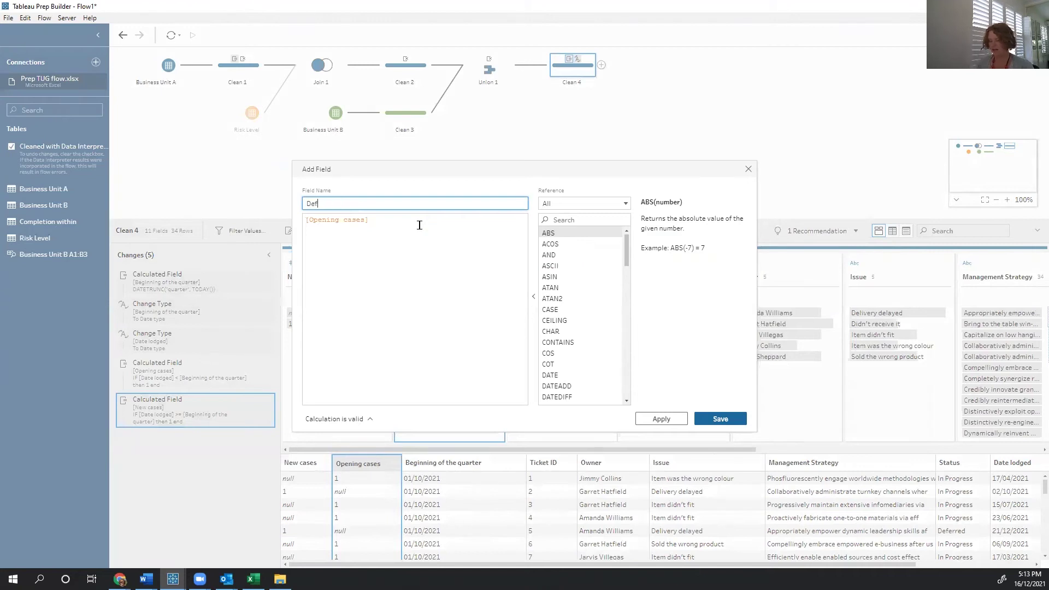
{"action": "type", "text": "erred"}
{"action": "key", "text": "alt+Tab"}
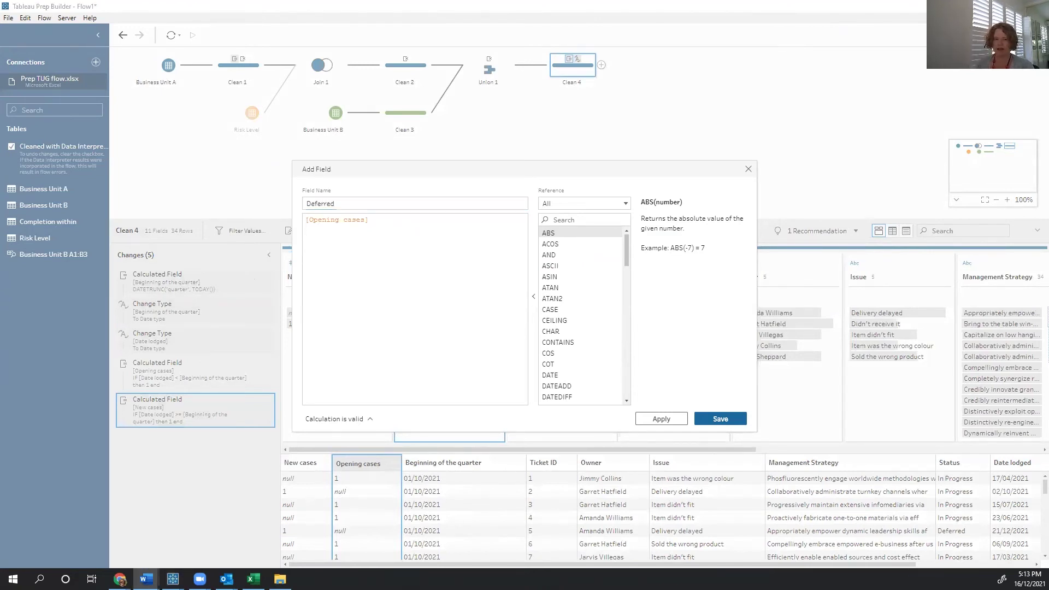
{"action": "key", "text": "alt+Tab"}
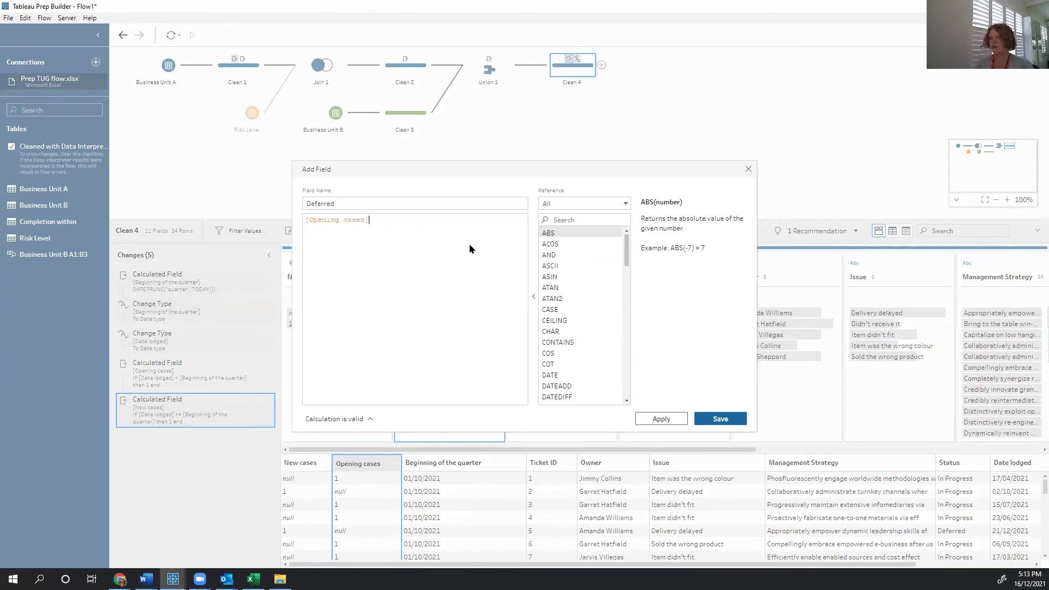
{"action": "key", "text": "ctrl+a"}
{"action": "type", "text": "if [Status] = \"Deferred\" then 1 end"}
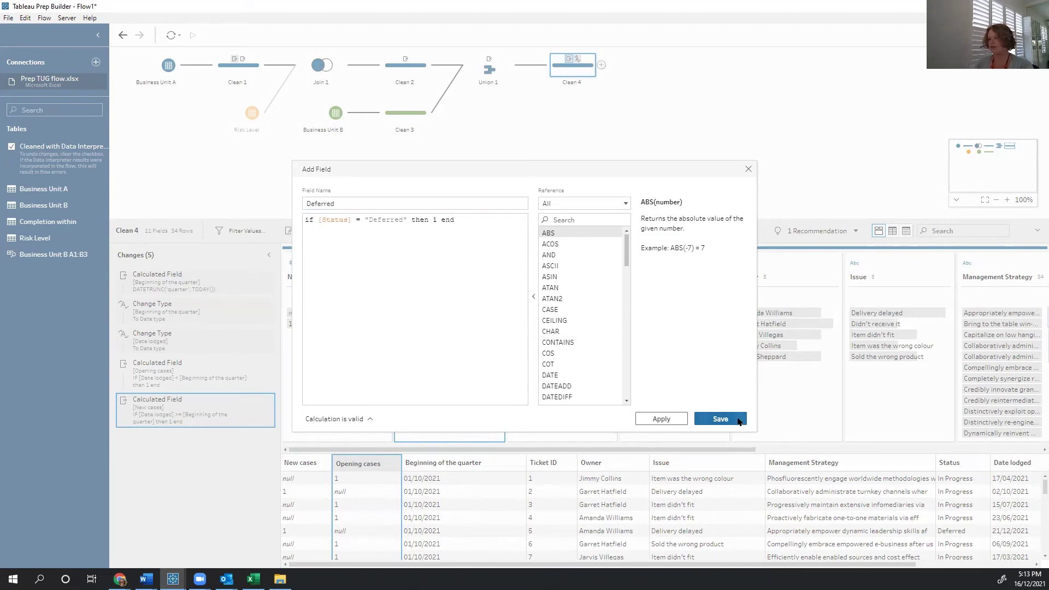
{"action": "left_click", "coordinate": [720, 419]}
Step: Duplicate the Deferred calculation as a Completed field testing for Status "Completed"
{"action": "right_click", "coordinate": [232, 420]}
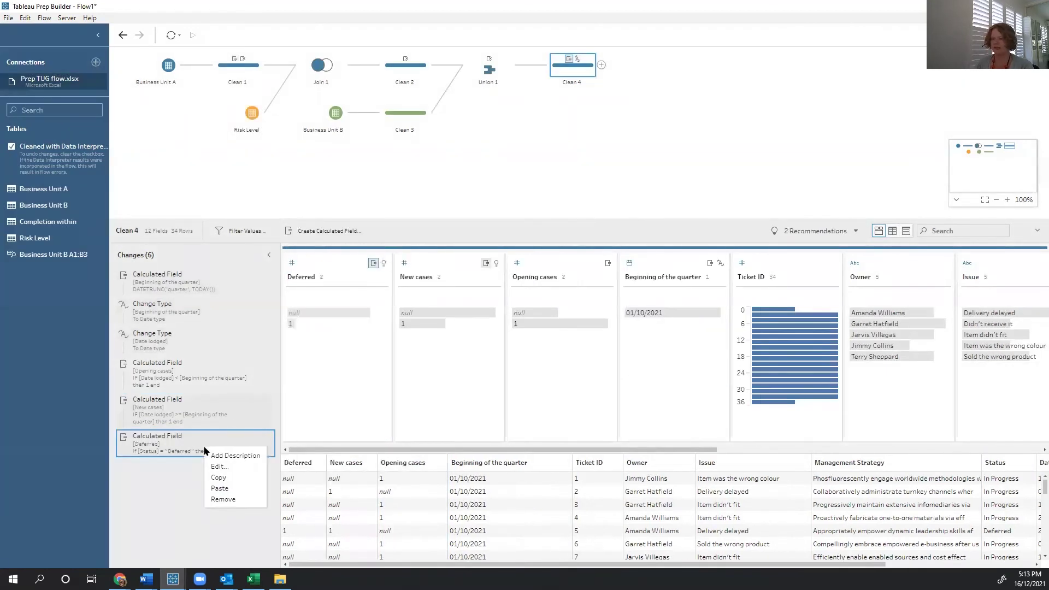
{"action": "left_click", "coordinate": [229, 485]}
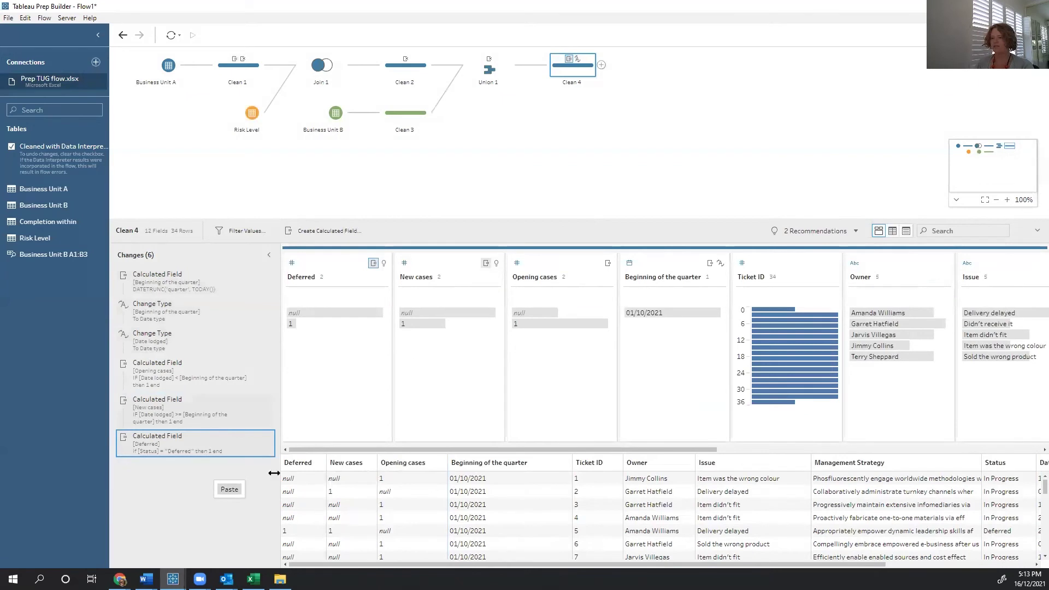
{"action": "left_click", "coordinate": [238, 490]}
{"action": "double_click", "coordinate": [257, 471]}
{"action": "double_click", "coordinate": [435, 204]}
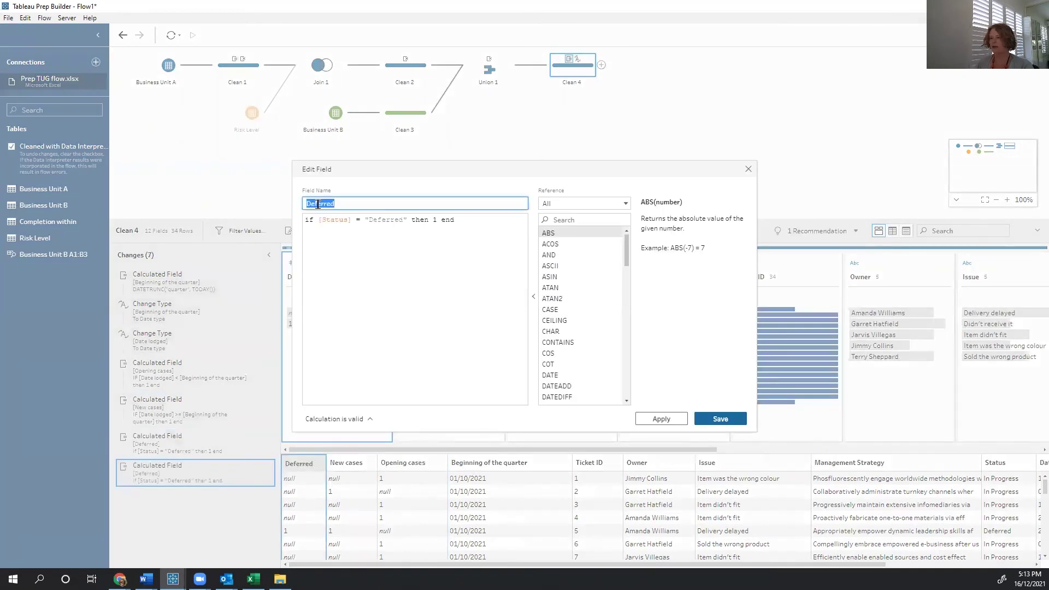
{"action": "type", "text": "Completed"}
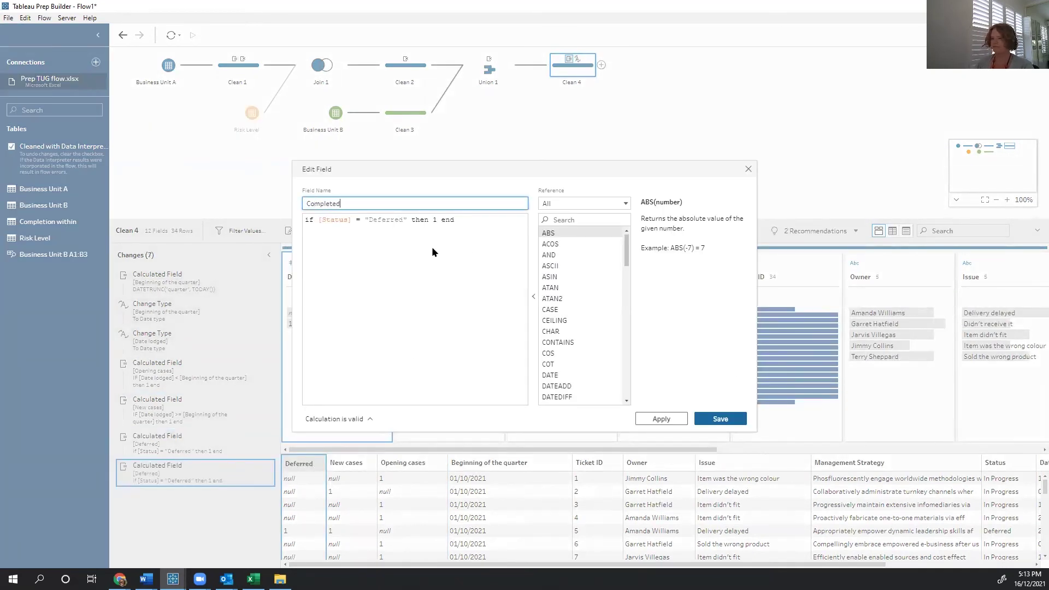
{"action": "double_click", "coordinate": [386, 220]}
{"action": "type", "text": "Complet"}
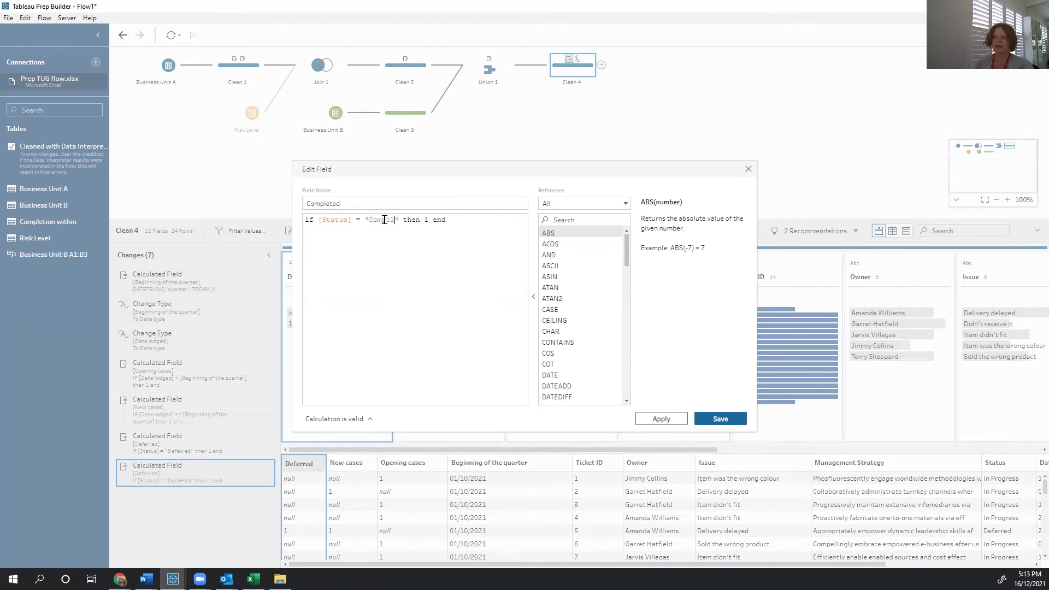
{"action": "type", "text": "ed"}
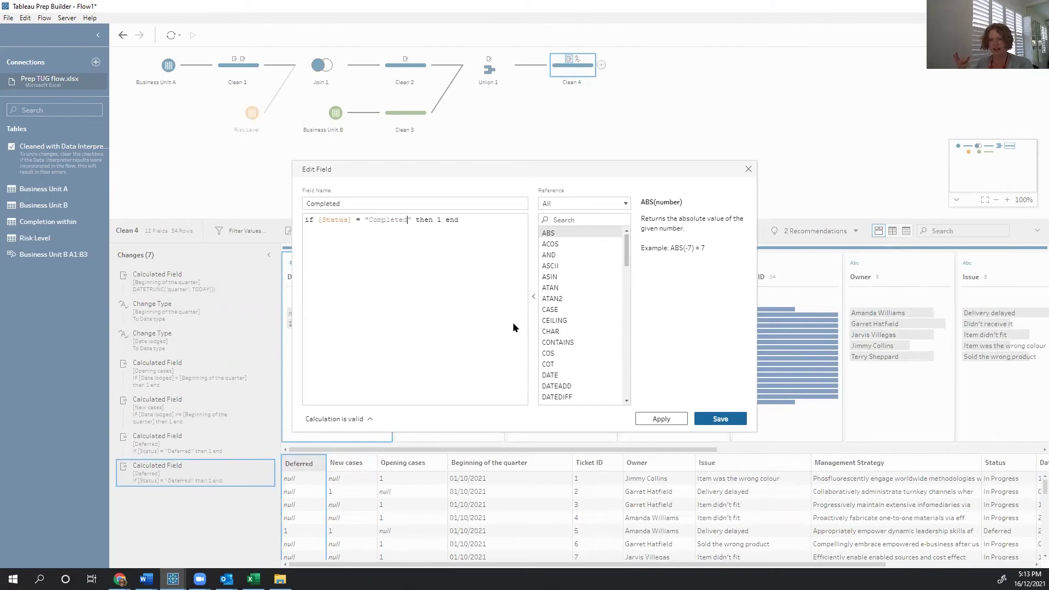
{"action": "left_click", "coordinate": [724, 418]}
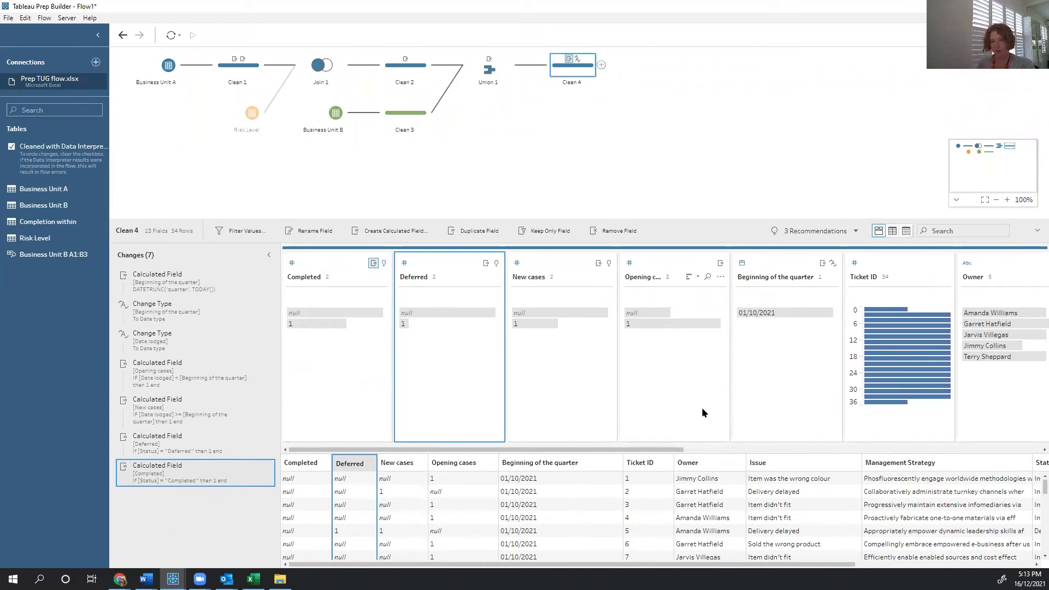
{"action": "left_click", "coordinate": [146, 578]}
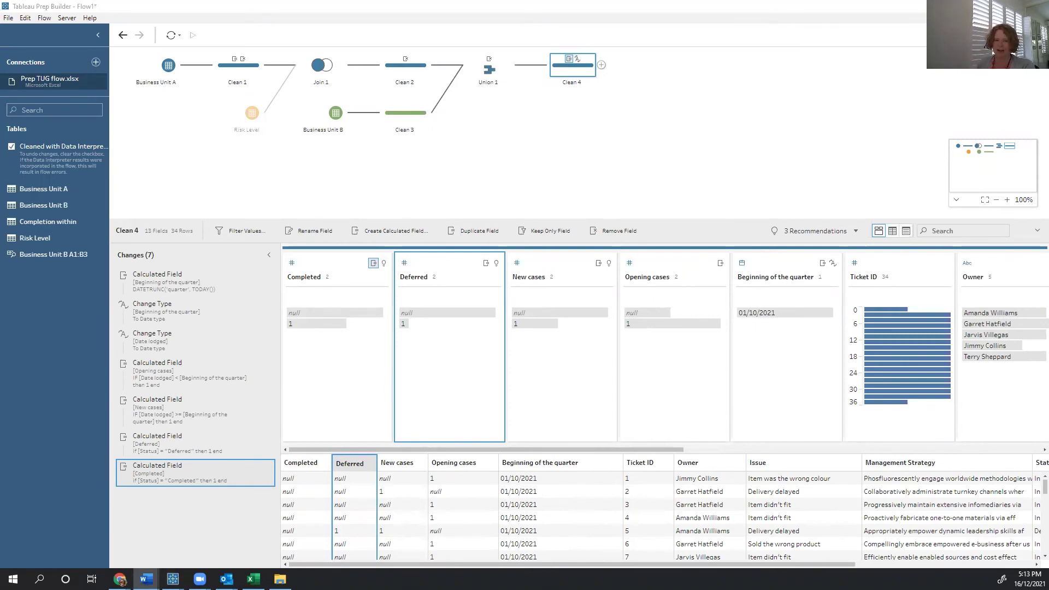
Step: Add Aggregate 1 grouping by Risk rating and summing Opening cases, New cases, Deferred, Completed
{"action": "left_click", "coordinate": [601, 65]}
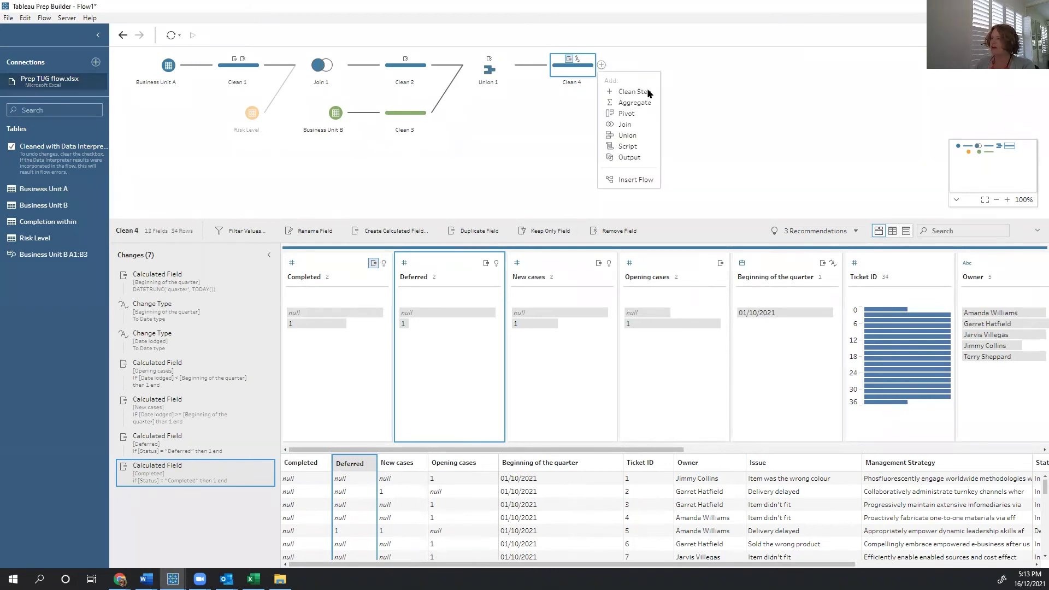
{"action": "left_click", "coordinate": [628, 101]}
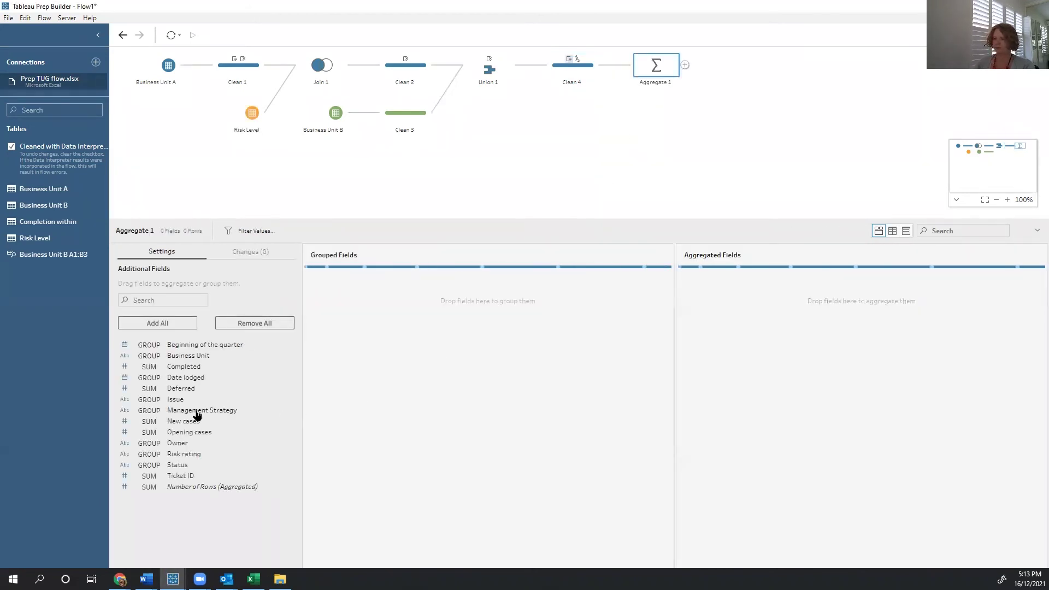
{"action": "left_click_drag", "start_coordinate": [191, 456], "coordinate": [446, 418]}
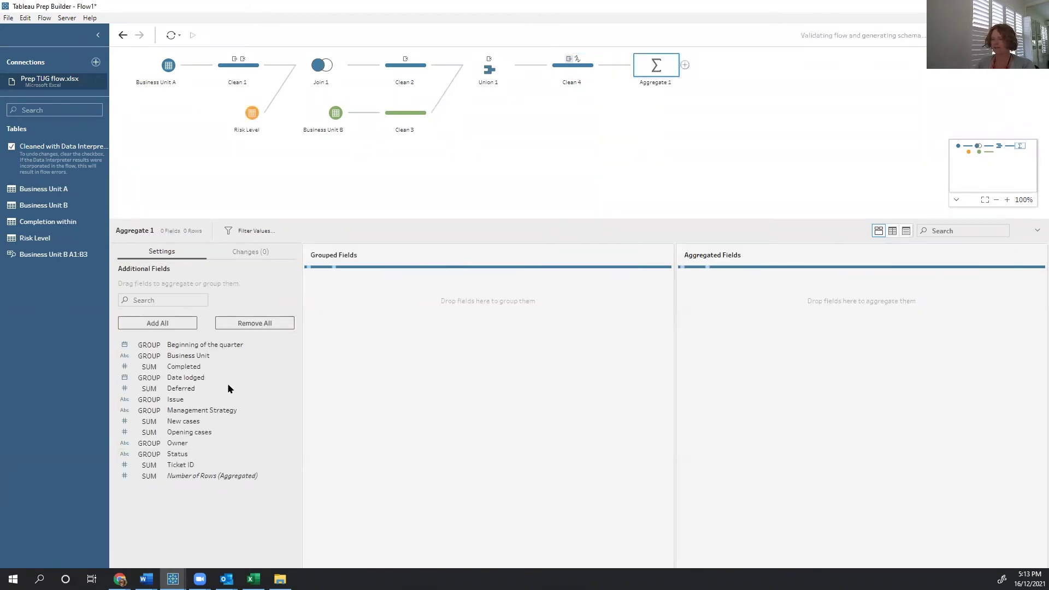
{"action": "left_click", "coordinate": [195, 367]}
{"action": "left_click", "coordinate": [193, 389], "text": "ctrl"}
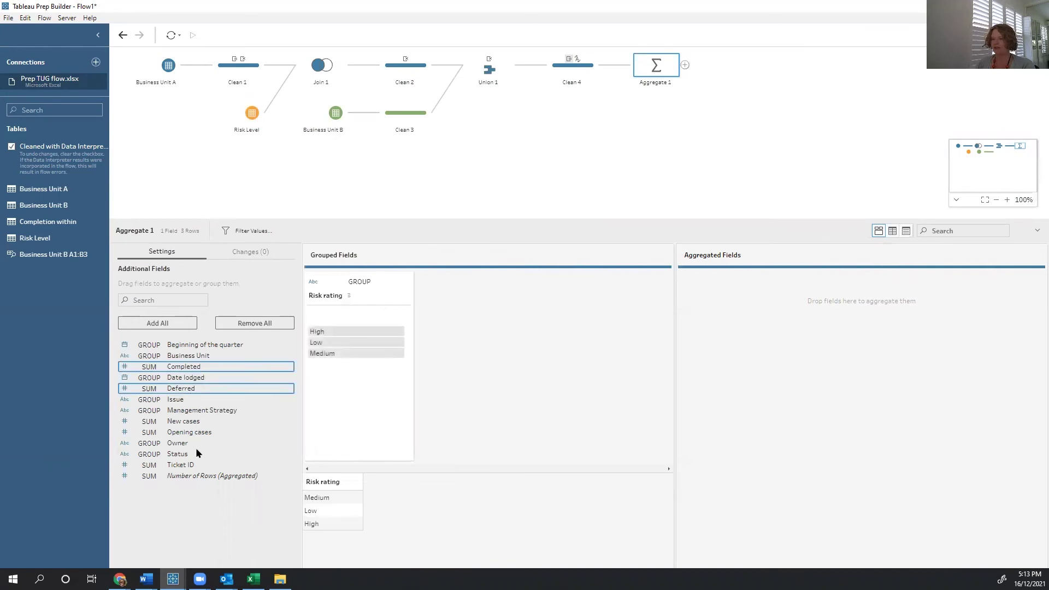
{"action": "left_click", "coordinate": [189, 422], "text": "ctrl"}
{"action": "left_click", "coordinate": [205, 435], "text": "ctrl"}
{"action": "left_click_drag", "start_coordinate": [191, 428], "coordinate": [763, 407]}
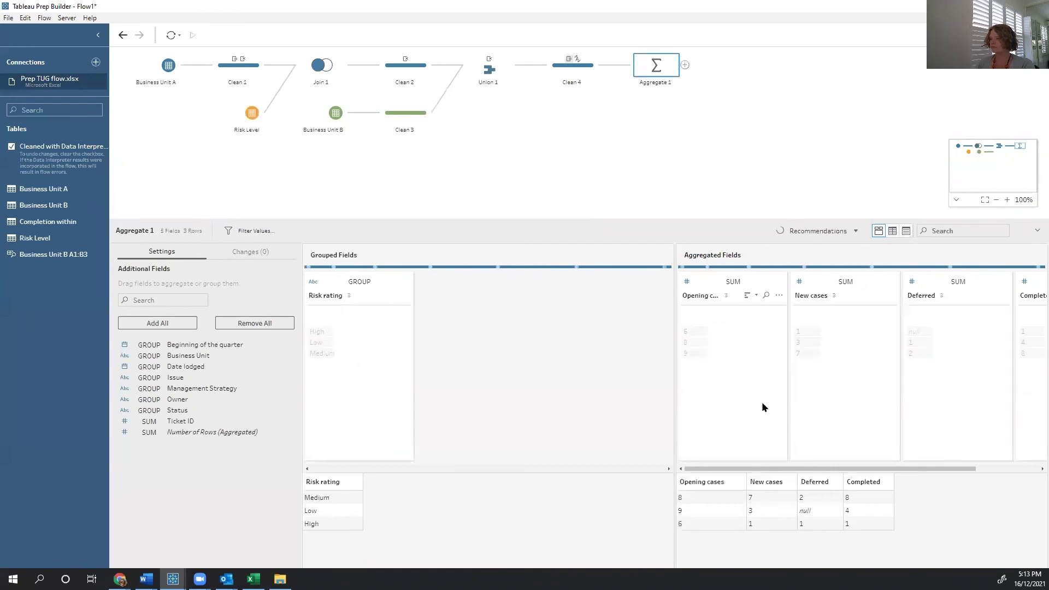
{"action": "left_click", "coordinate": [685, 65]}
Step: Add Clean 5 with a Continuing cases field holding the pasted opening-plus-new-minus-closed formula
{"action": "left_click", "coordinate": [700, 89]}
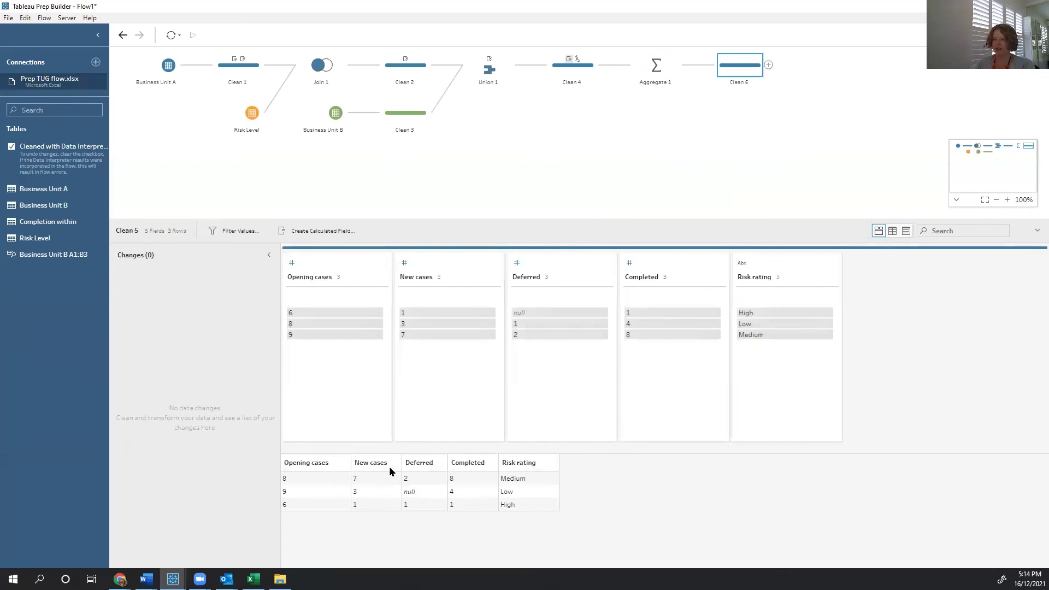
{"action": "key", "text": "alt+Tab"}
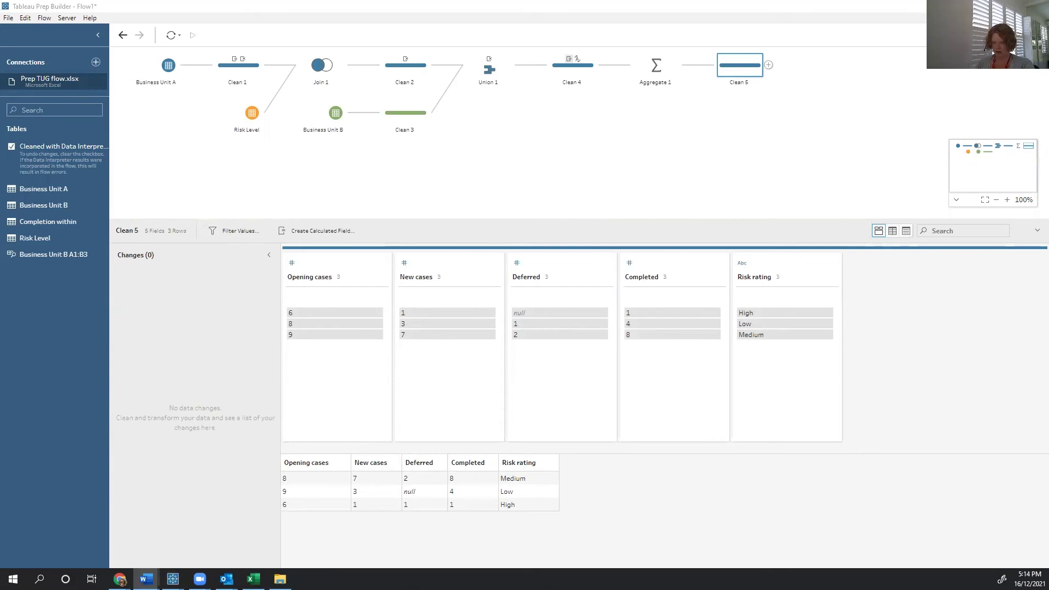
{"action": "left_click", "coordinate": [769, 65]}
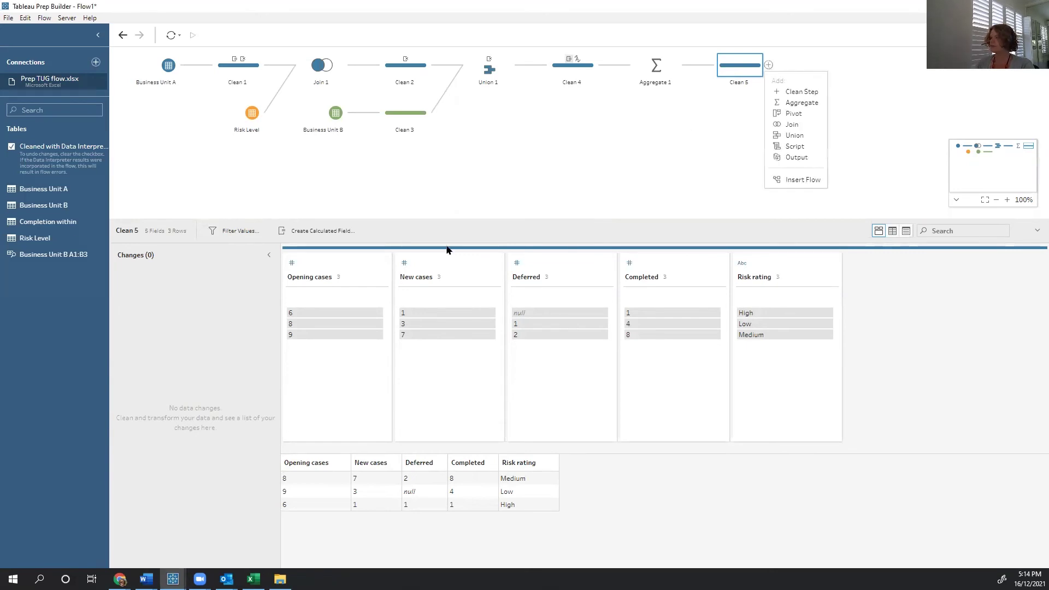
{"action": "left_click", "coordinate": [340, 231]}
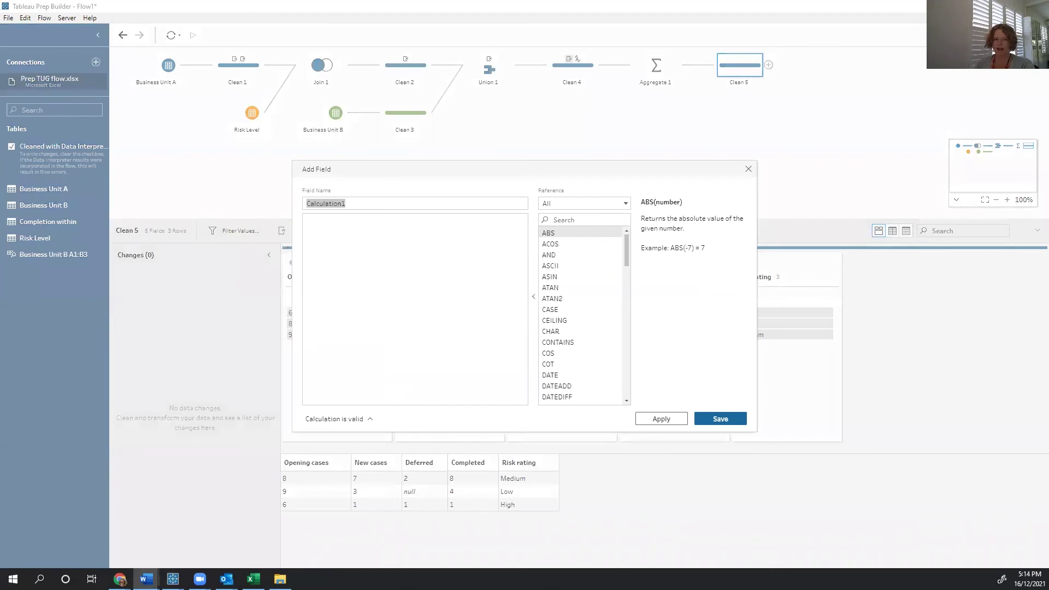
{"action": "left_click", "coordinate": [390, 280]}
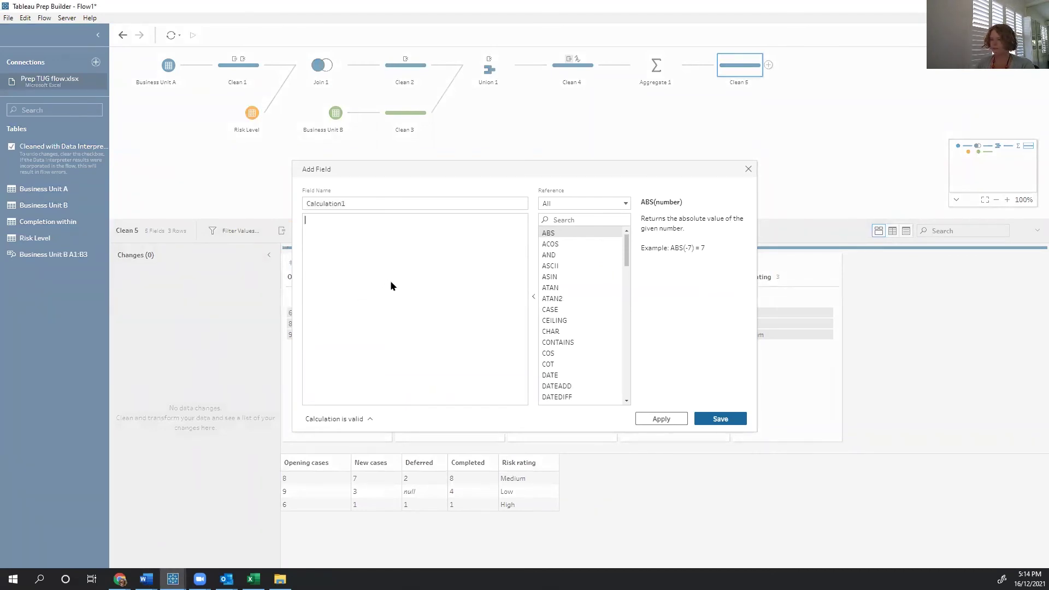
{"action": "type", "text": "[Opening cases] + [New cases] - [Completed] - [Deferred]"}
{"action": "left_click", "coordinate": [377, 204]}
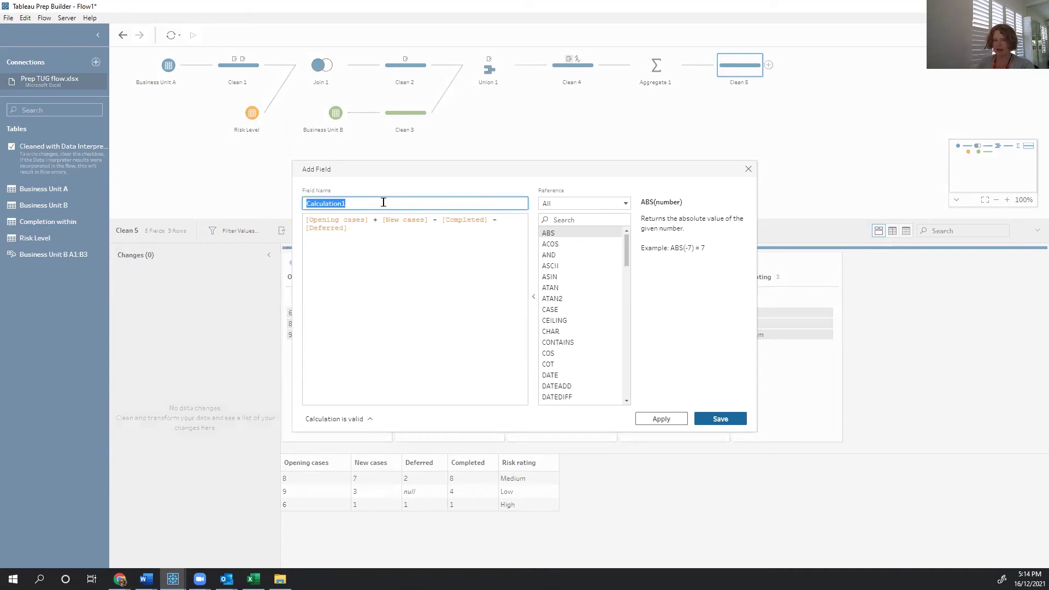
{"action": "type", "text": "C"}
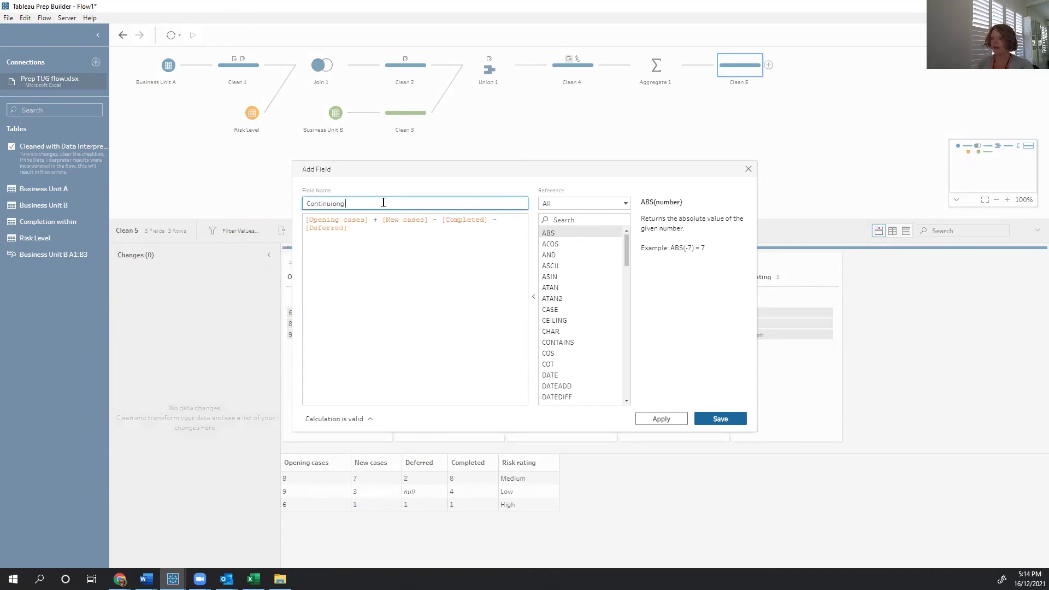
{"action": "type", "text": "ontinuing cases"}
Step: Wrap each field in ZN(), giving ZN([Opening cases])+ZN([New cases])-ZN([Completed])-ZN([Deferred]), and save
{"action": "left_click", "coordinate": [310, 215]}
{"action": "type", "text": "zn("}
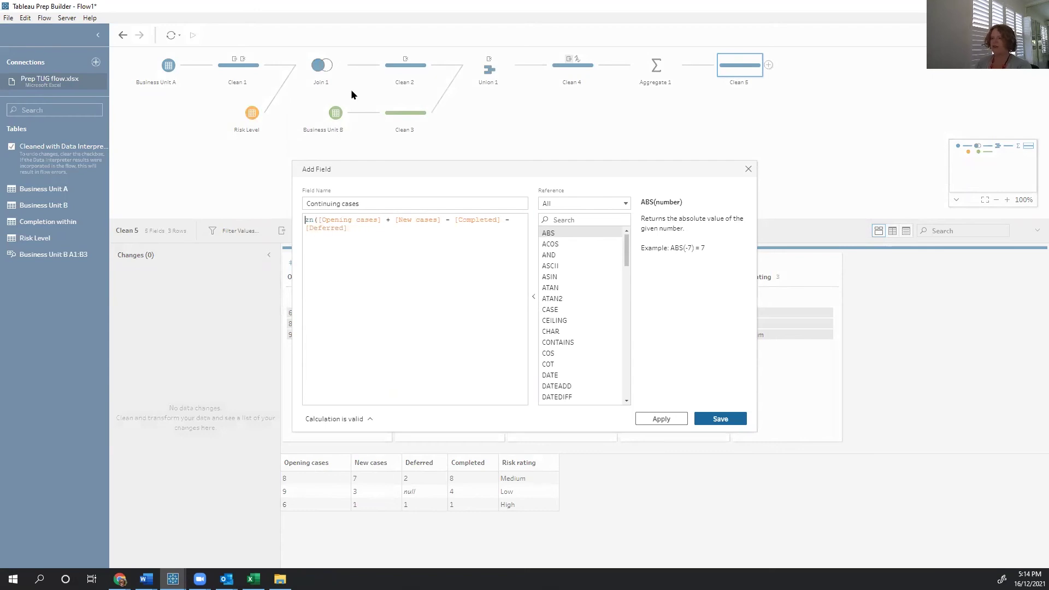
{"action": "left_click", "coordinate": [382, 219]}
{"action": "type", "text": ")"}
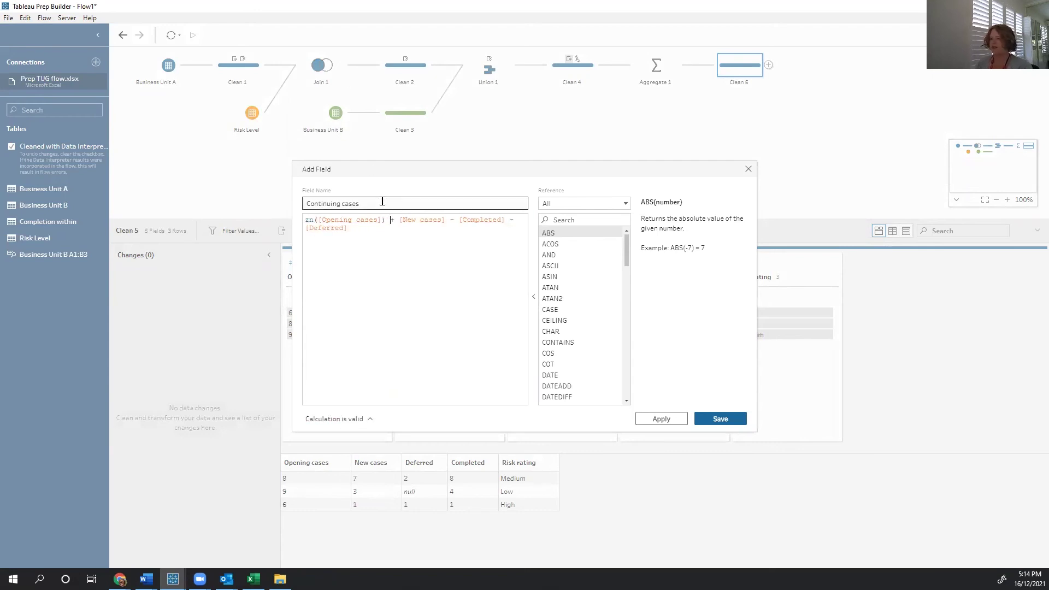
{"action": "type", "text": "zn("}
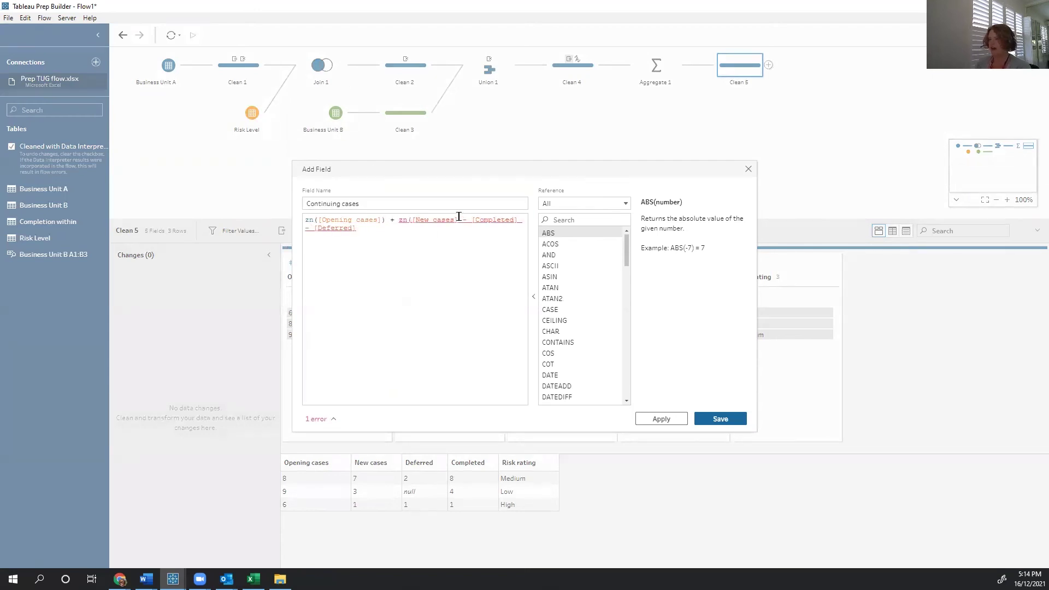
{"action": "type", "text": ")"}
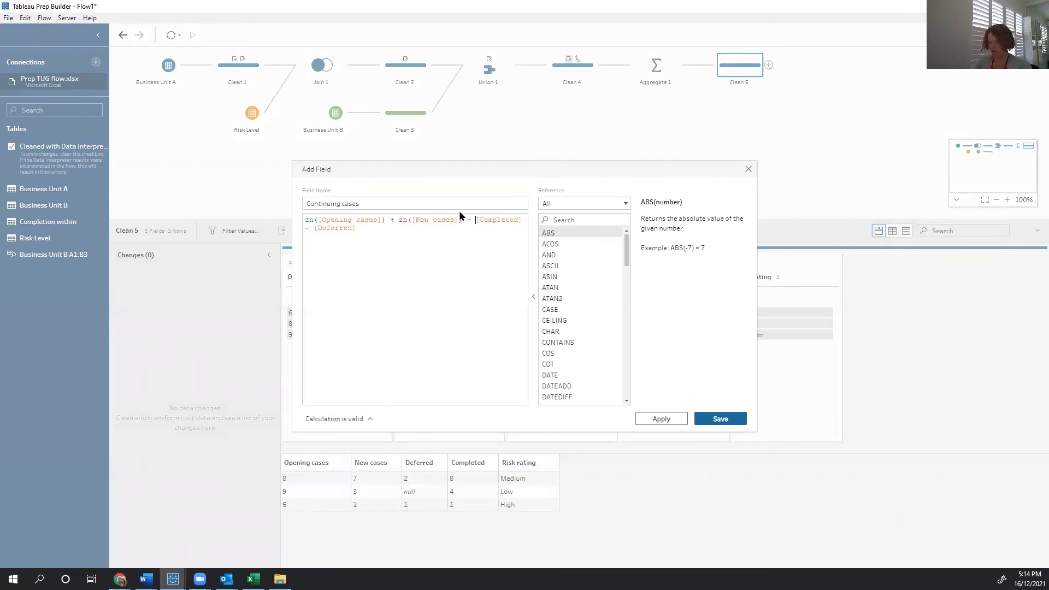
{"action": "type", "text": "zn("}
{"action": "key", "text": "End"}
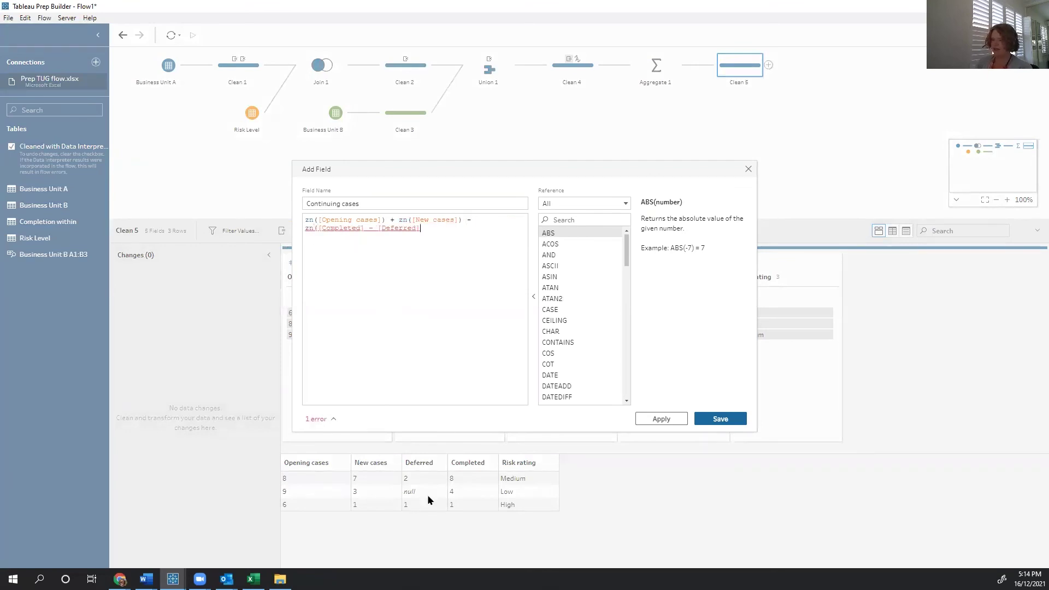
{"action": "left_click", "coordinate": [372, 231]}
{"action": "type", "text": ") + "}
{"action": "type", "text": "zn("}
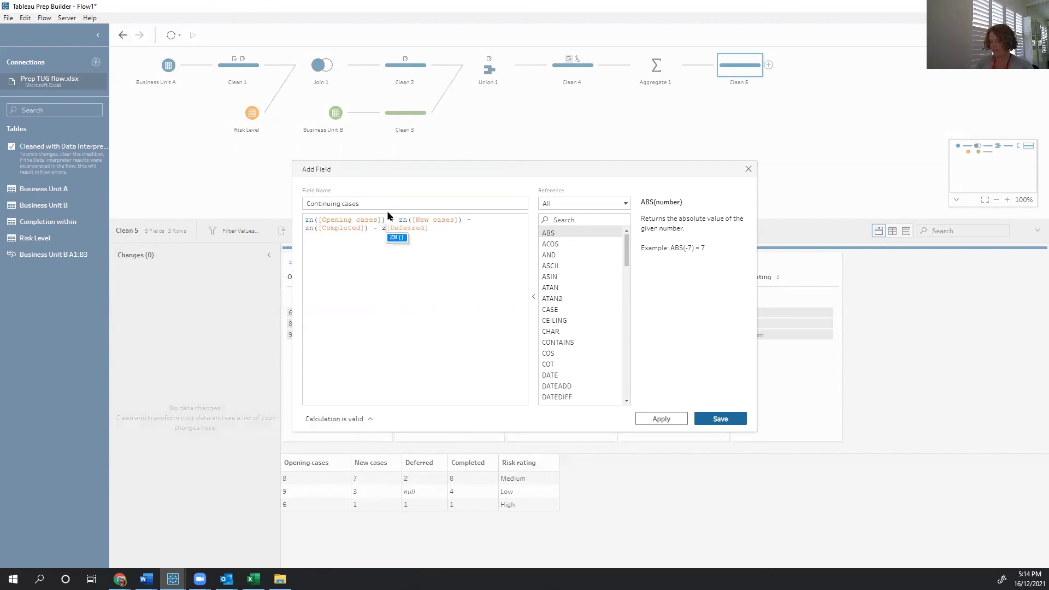
{"action": "key", "text": "End"}
{"action": "type", "text": ")"}
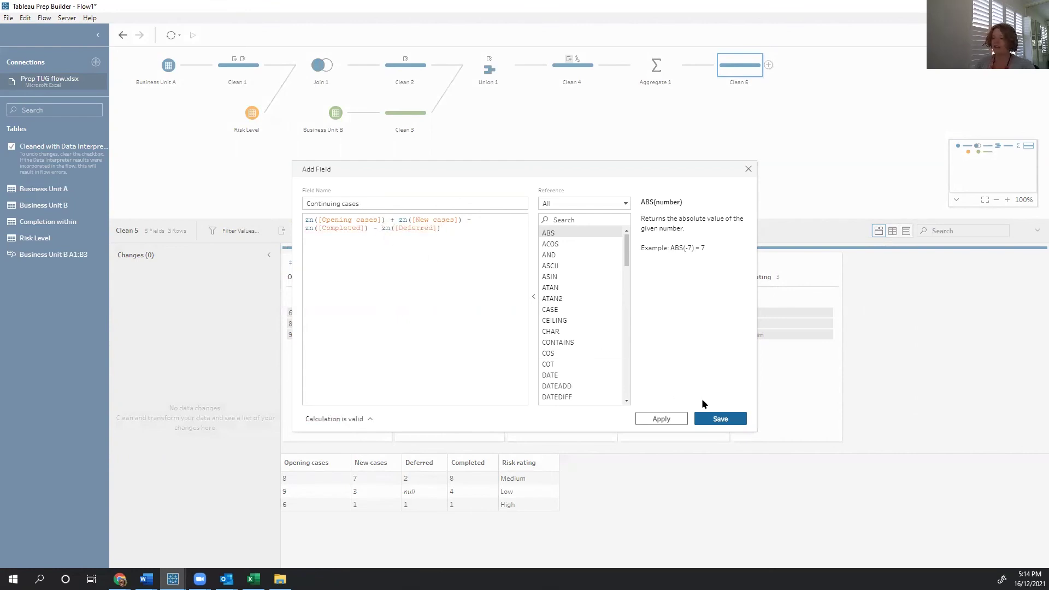
{"action": "left_click", "coordinate": [716, 418]}
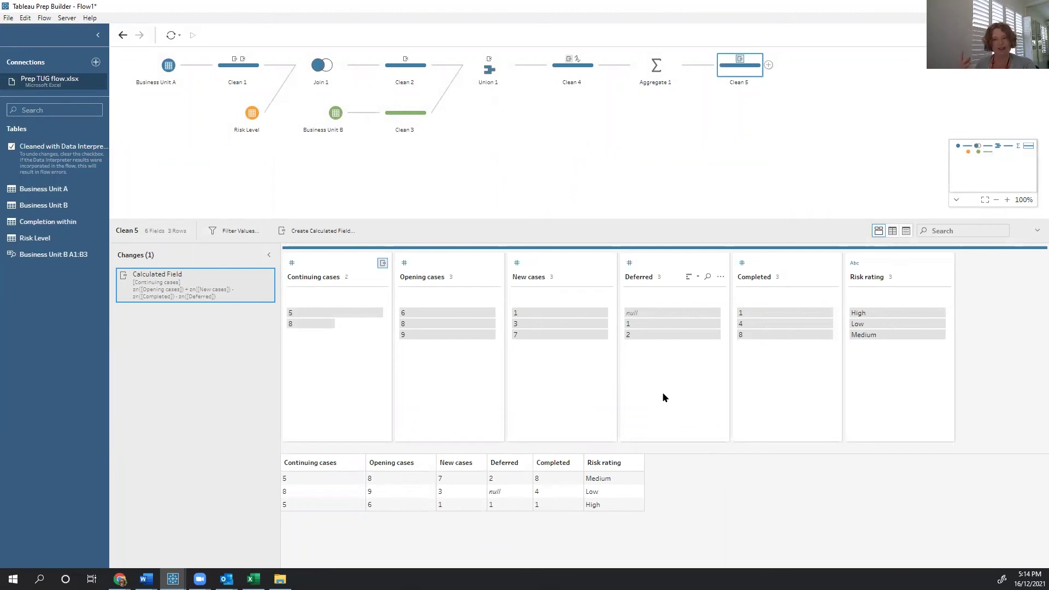
Step: Add Pivot 1 after Clean 5, pivoting the five case-count fields from columns to rows
{"action": "left_click", "coordinate": [769, 65]}
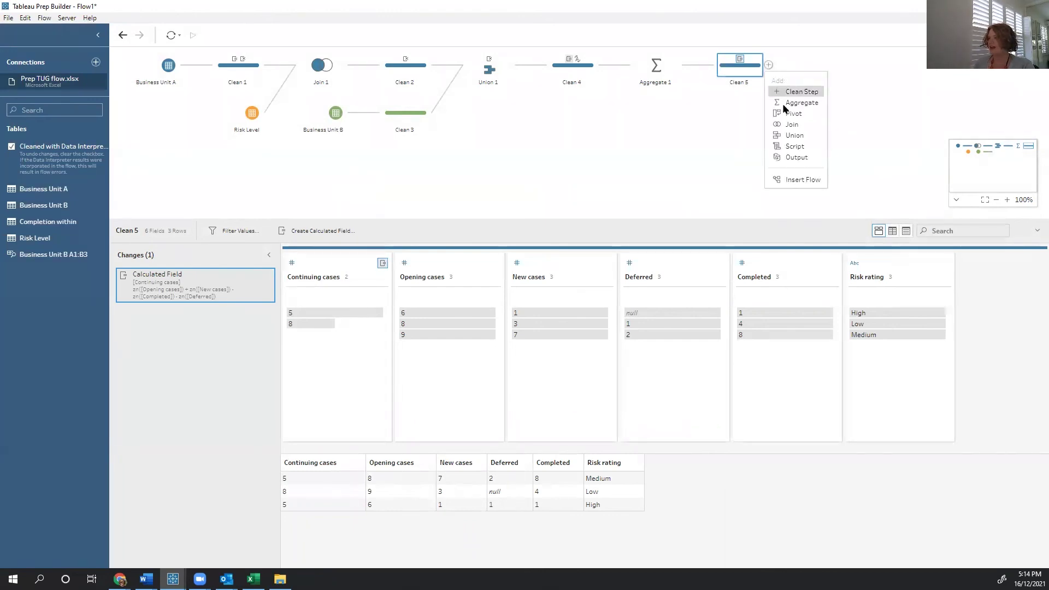
{"action": "left_click", "coordinate": [786, 113]}
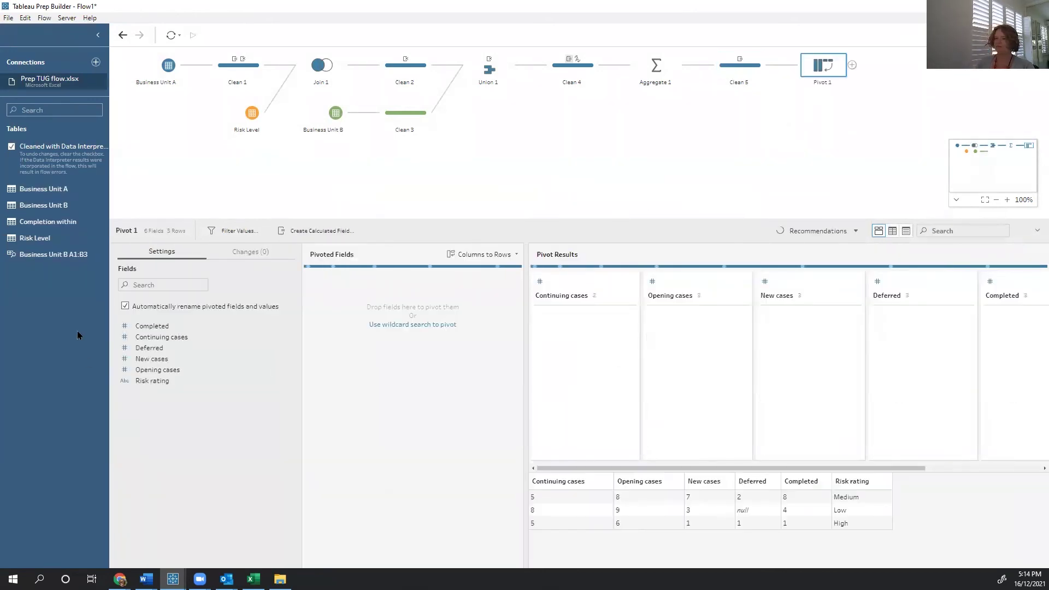
{"action": "left_click", "coordinate": [146, 327]}
{"action": "left_click", "coordinate": [169, 369], "text": "shift"}
{"action": "left_click_drag", "start_coordinate": [159, 340], "coordinate": [421, 490]}
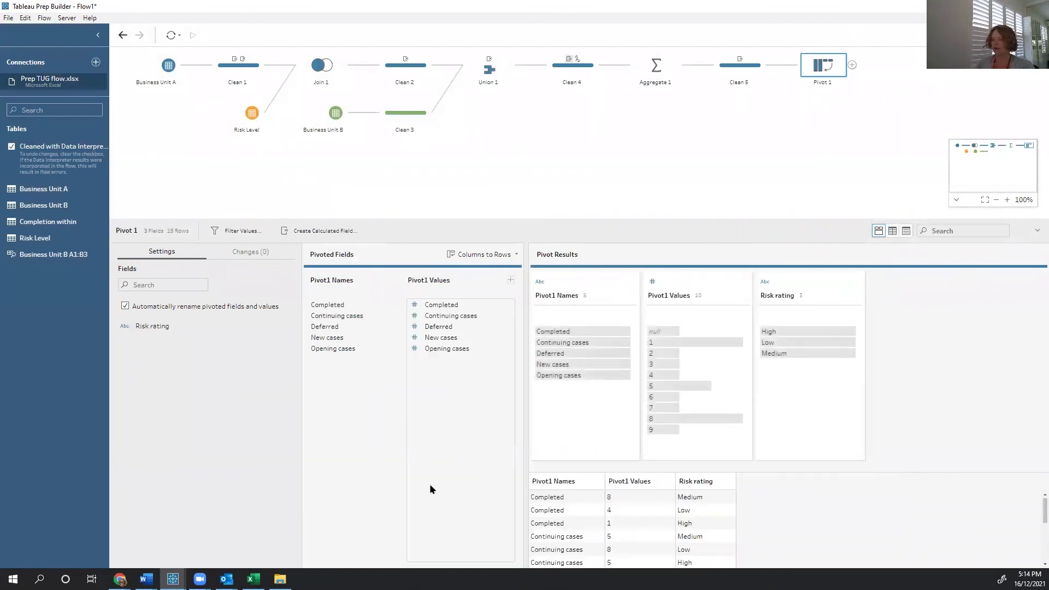
Step: Rename the pivoted names column to Status and start renaming the values column
{"action": "right_click", "coordinate": [567, 297]}
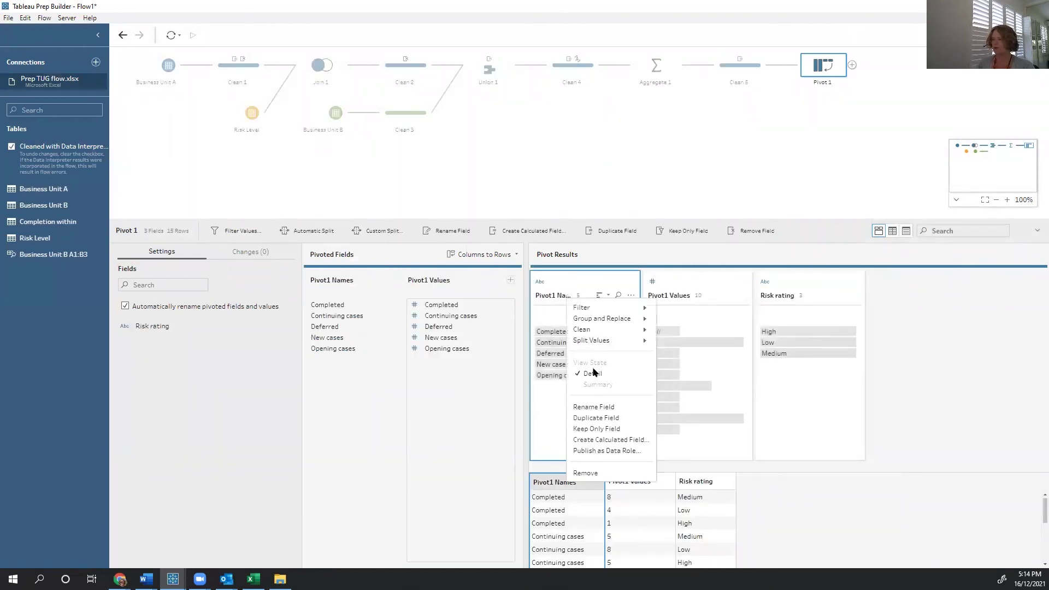
{"action": "left_click", "coordinate": [596, 407]}
{"action": "type", "text": "Stage"}
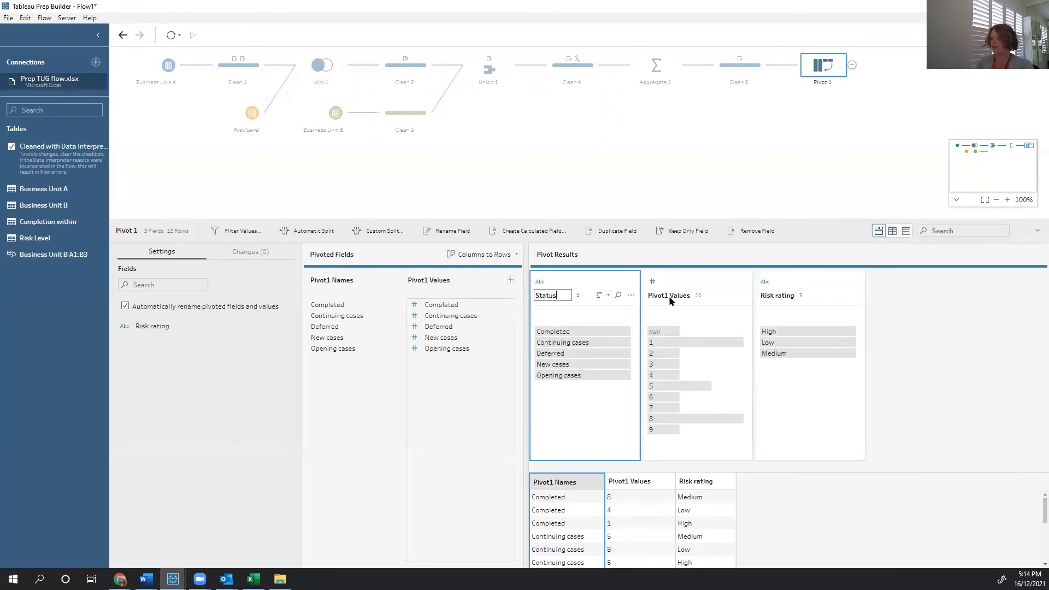
{"action": "right_click", "coordinate": [673, 298]}
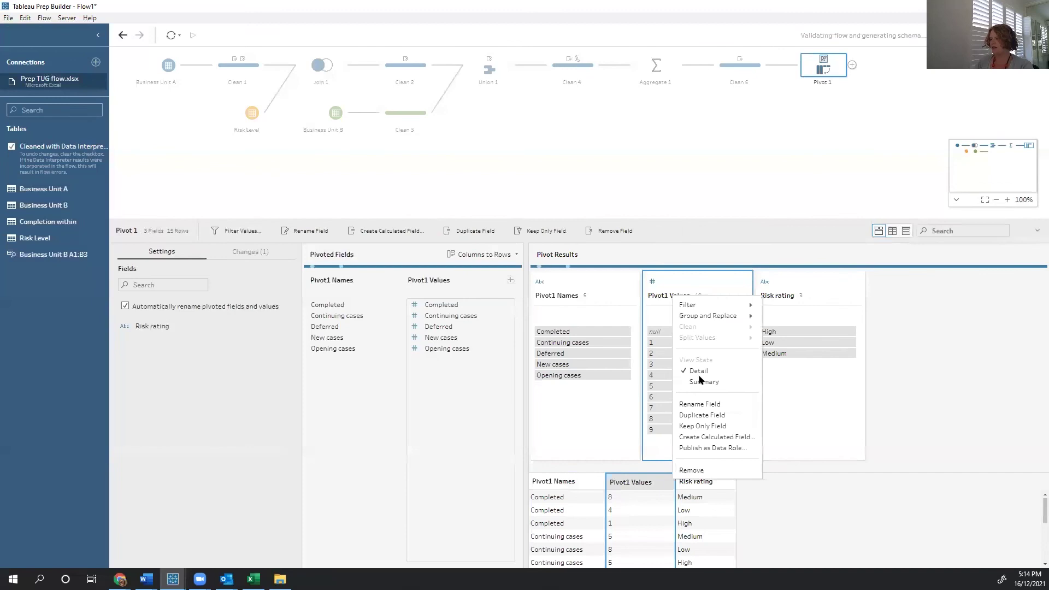
{"action": "left_click", "coordinate": [705, 404]}
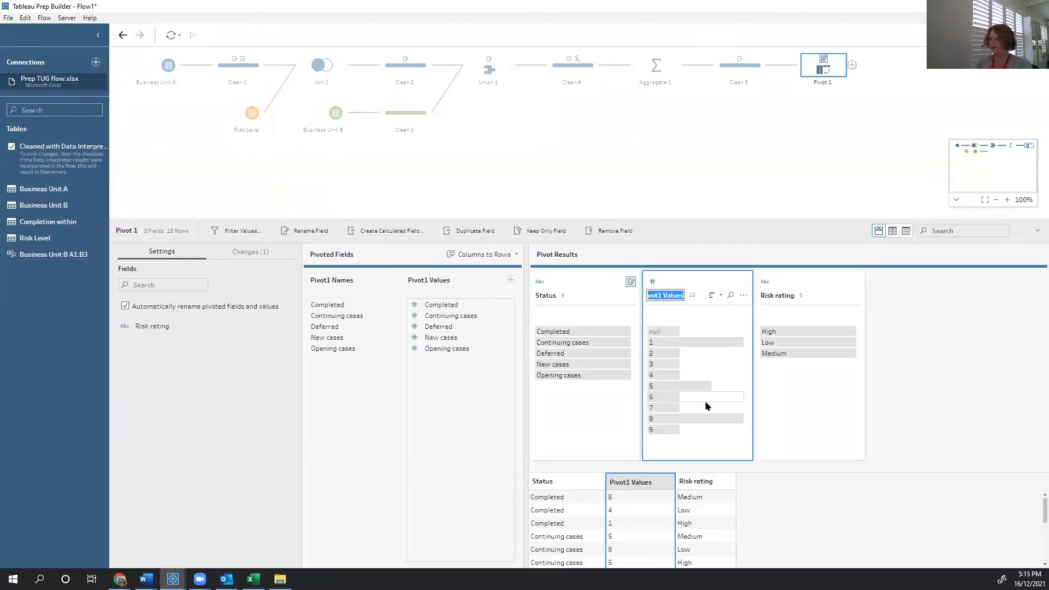
Step: Name the pivoted values column Cases and add a Clean 6 step after Pivot 1
{"action": "type", "text": "Cases"}
{"action": "left_click", "coordinate": [849, 136]}
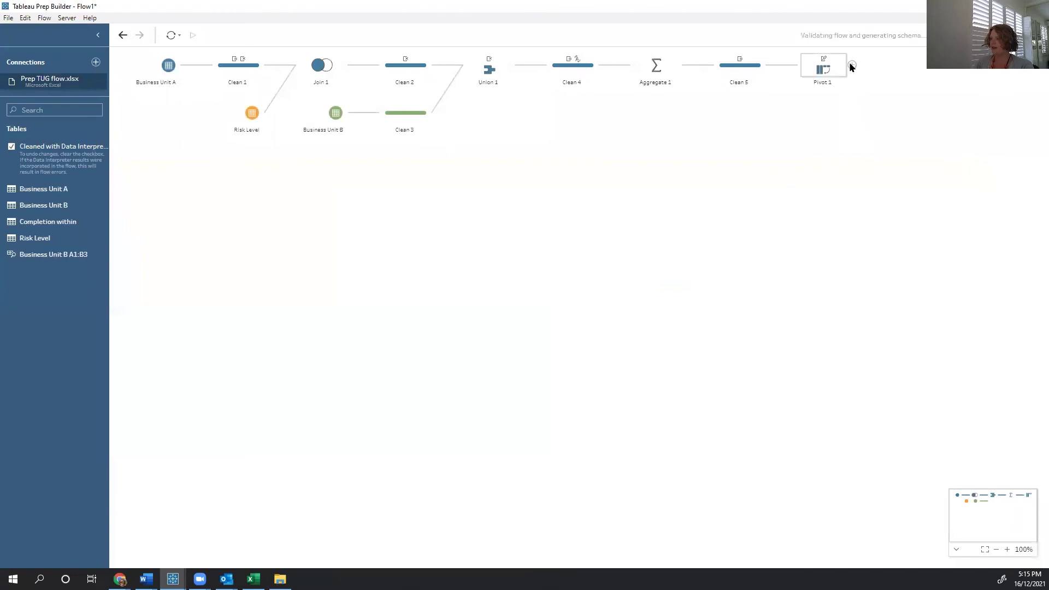
{"action": "left_click", "coordinate": [852, 65]}
{"action": "left_click", "coordinate": [877, 94]}
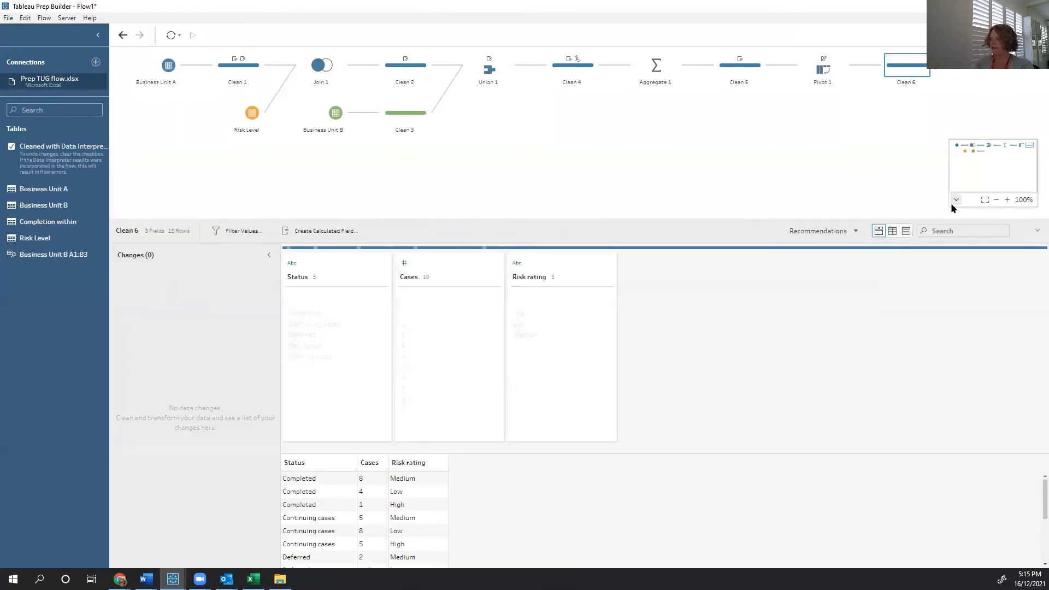